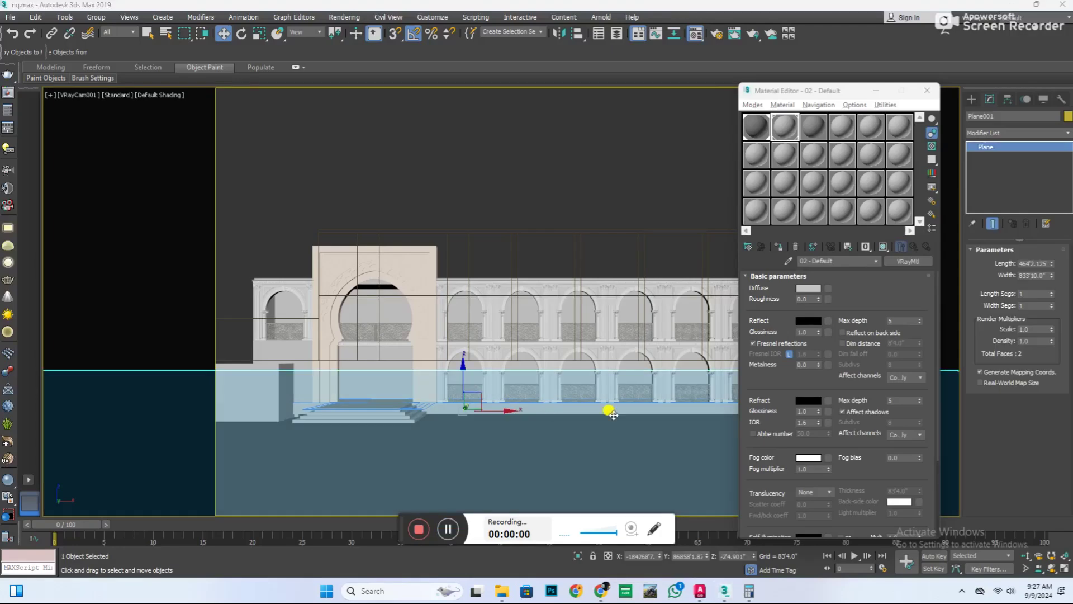
Switch to the Top view framed on the selection and close the Material Editor.
{"action": "key", "text": "t"}
{"action": "key", "text": "z"}
{"action": "left_click", "coordinate": [926, 90]}
Place a VRaySun aimed down at the arcade, accept the sky map prompt, and check its angle.
{"action": "left_click", "coordinate": [971, 99]}
{"action": "left_click", "coordinate": [1035, 178]}
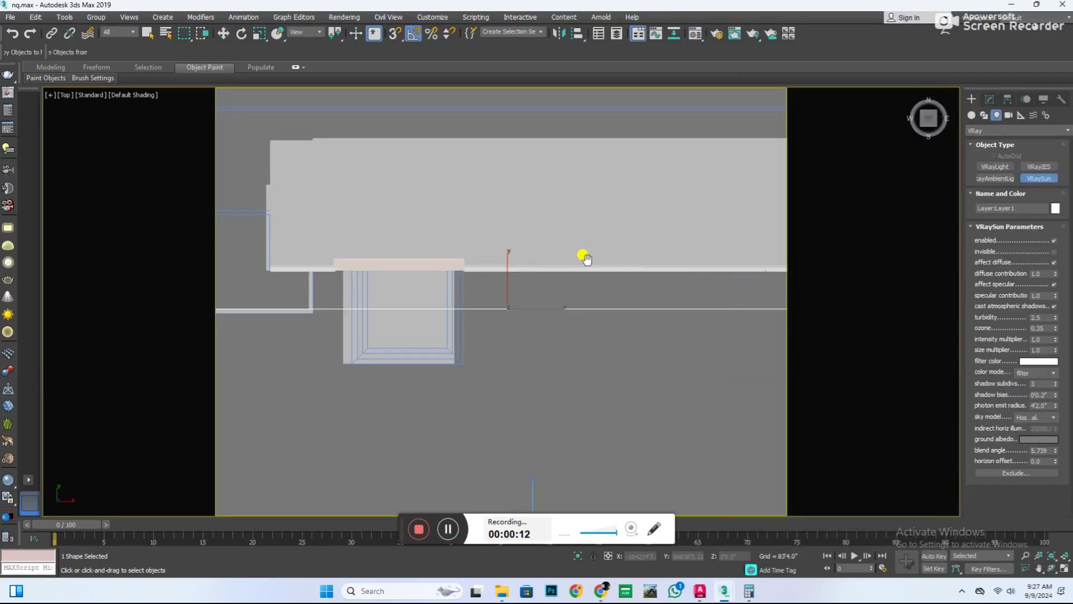
{"action": "scroll", "coordinate": [607, 355], "scroll_direction": "up", "scroll_amount": 3}
{"action": "scroll", "coordinate": [621, 295], "scroll_direction": "down", "scroll_amount": 2}
{"action": "scroll", "coordinate": [618, 295], "scroll_direction": "down", "scroll_amount": 3}
{"action": "scroll", "coordinate": [622, 298], "scroll_direction": "down", "scroll_amount": 3}
{"action": "left_click_drag", "start_coordinate": [766, 497], "coordinate": [613, 327]}
{"action": "left_click", "coordinate": [614, 329]}
{"action": "right_click", "coordinate": [728, 436]}
{"action": "mouse_move", "coordinate": [580, 352]}
{"action": "middle_mouse_down", "text": "alt"}
{"action": "mouse_move", "coordinate": [641, 368]}
{"action": "mouse_move", "coordinate": [665, 412]}
{"action": "middle_mouse_up", "text": "alt"}
{"action": "mouse_move", "coordinate": [705, 202]}
{"action": "middle_mouse_down", "text": "alt"}
{"action": "mouse_move", "coordinate": [652, 371]}
{"action": "mouse_move", "coordinate": [646, 335]}
{"action": "middle_mouse_up", "text": "alt"}
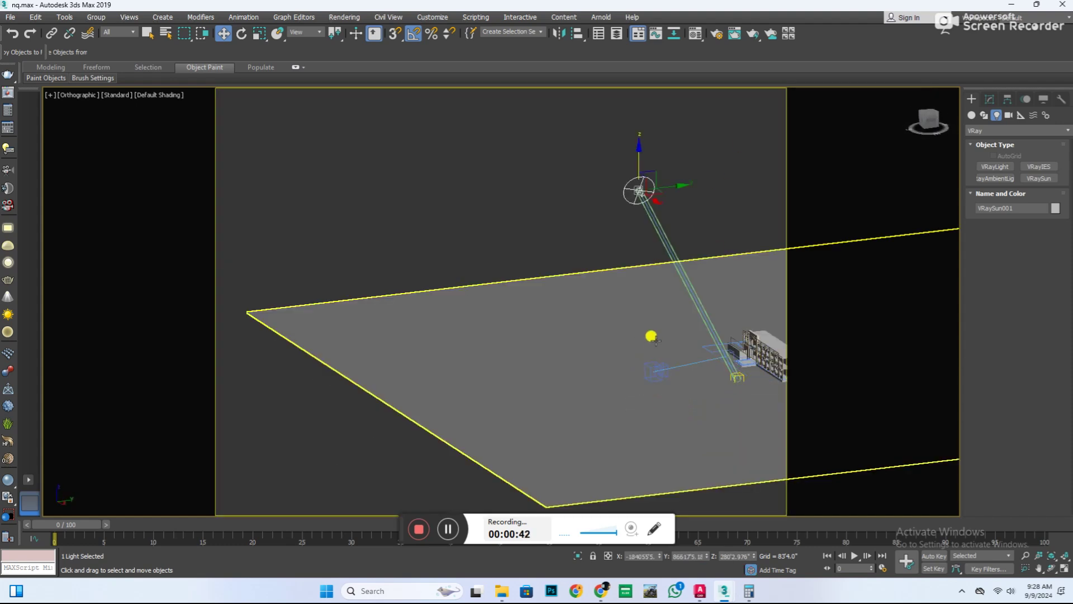
Run a test render, then switch the viewport to the VRayCam001 camera view.
{"action": "key", "text": "f"}
{"action": "key", "text": "shift+q"}
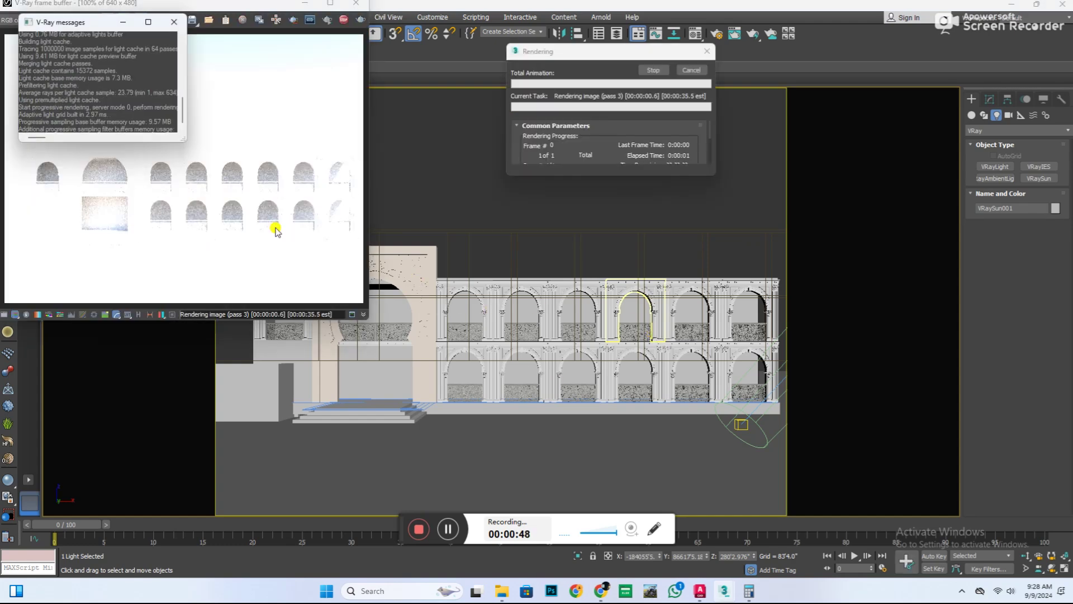
{"action": "left_click", "coordinate": [372, 11]}
{"action": "left_click", "coordinate": [754, 420]}
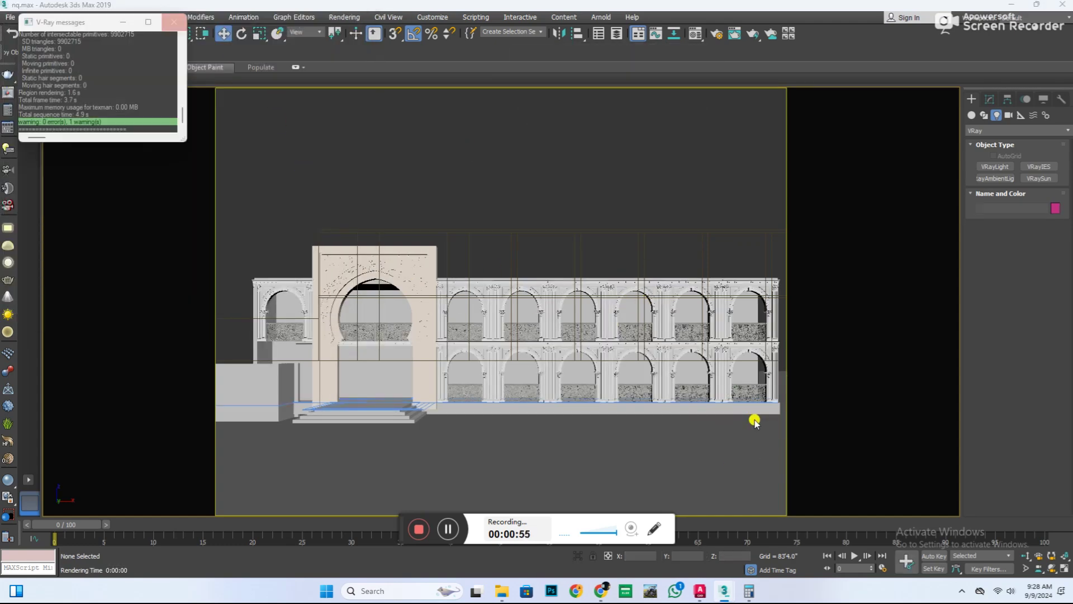
{"action": "left_click", "coordinate": [70, 95]}
{"action": "left_click", "coordinate": [96, 96]}
{"action": "left_click", "coordinate": [163, 313]}
{"action": "left_click", "coordinate": [990, 99]}
Set the render output size to 2000 × 1500 and render the camera view.
{"action": "key", "text": "F10"}
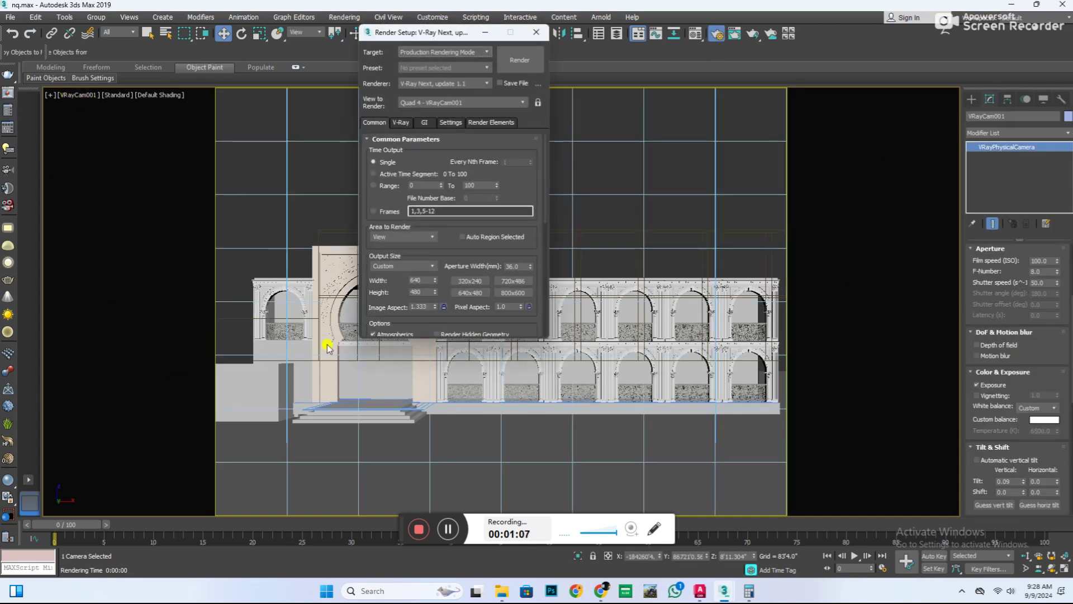
{"action": "type", "text": "2000"}
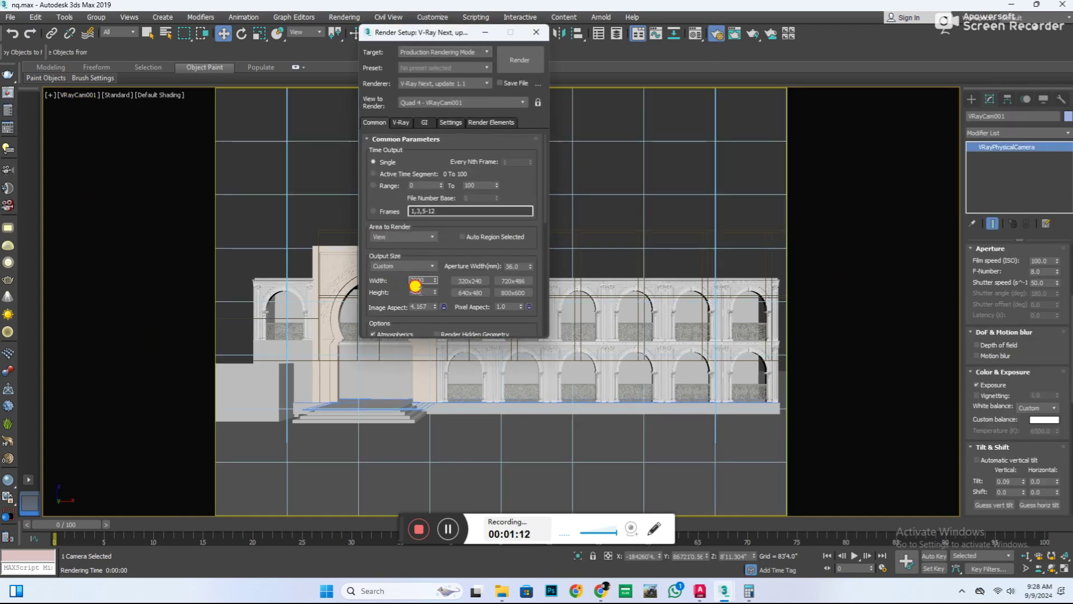
{"action": "key", "text": "Tab"}
{"action": "type", "text": "1500"}
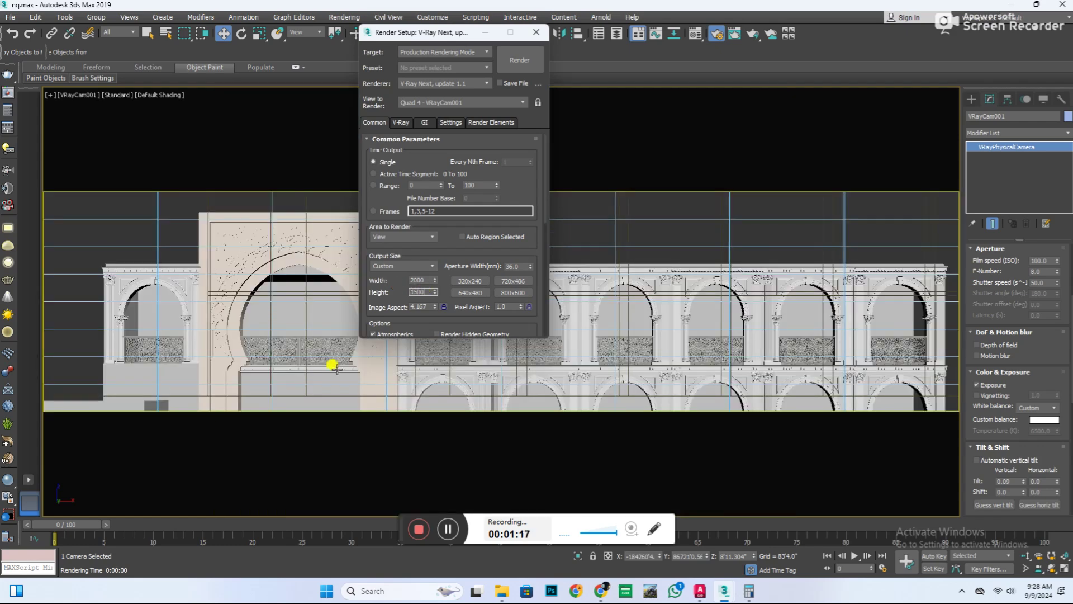
{"action": "key", "text": "Return"}
{"action": "left_click", "coordinate": [245, 360]}
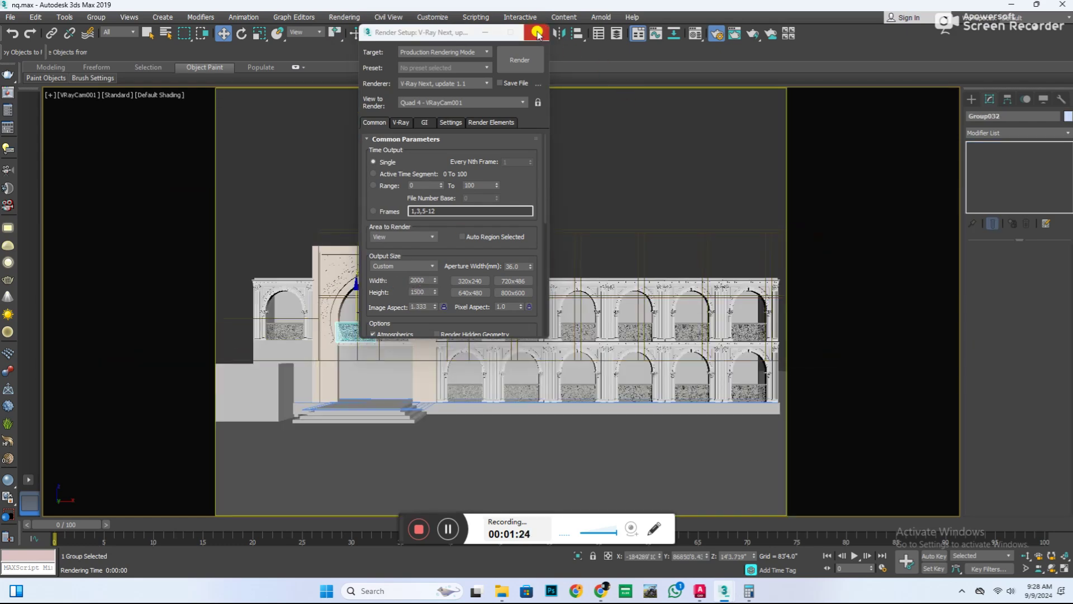
{"action": "left_click", "coordinate": [537, 34]}
{"action": "key", "text": "shift+q"}
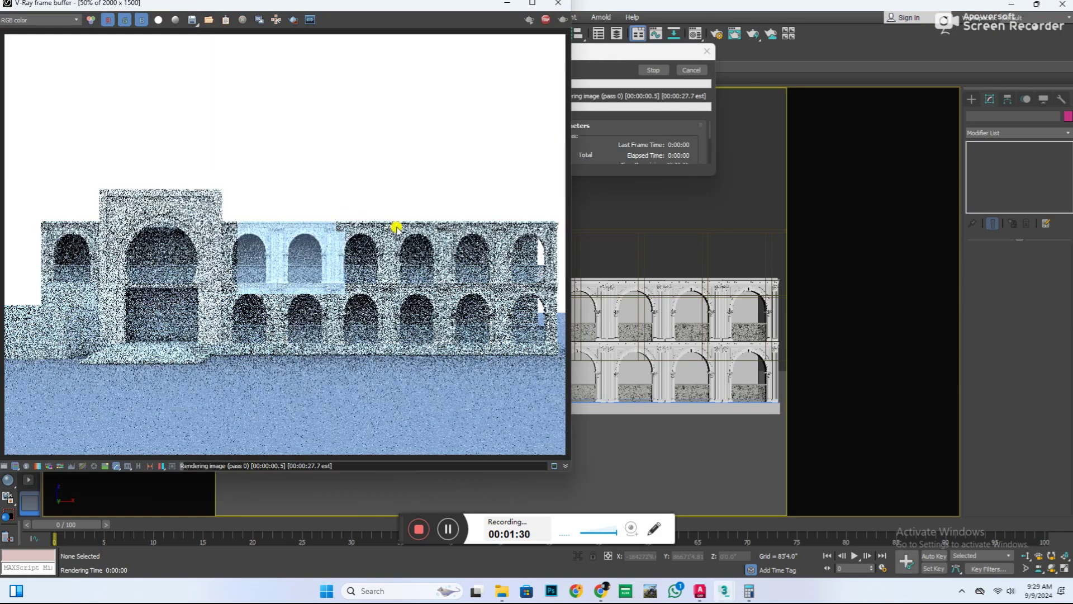
Adjust the camera's shutter speed and render a new test of the facade.
{"action": "left_click", "coordinate": [558, 3]}
{"action": "key", "text": "m"}
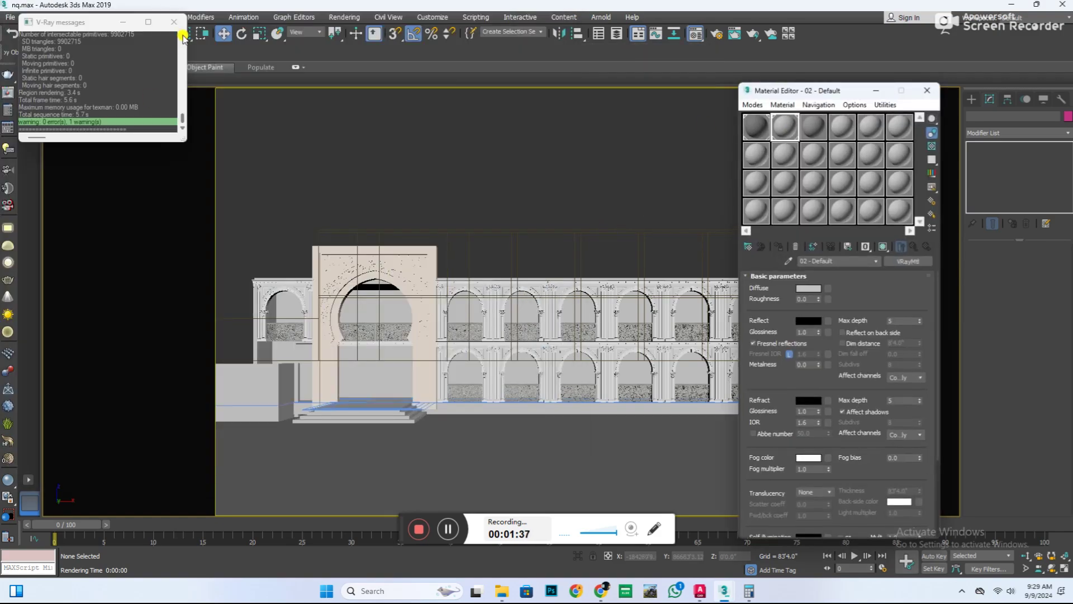
{"action": "left_click", "coordinate": [92, 106]}
{"action": "left_click", "coordinate": [78, 95]}
{"action": "left_click", "coordinate": [112, 109]}
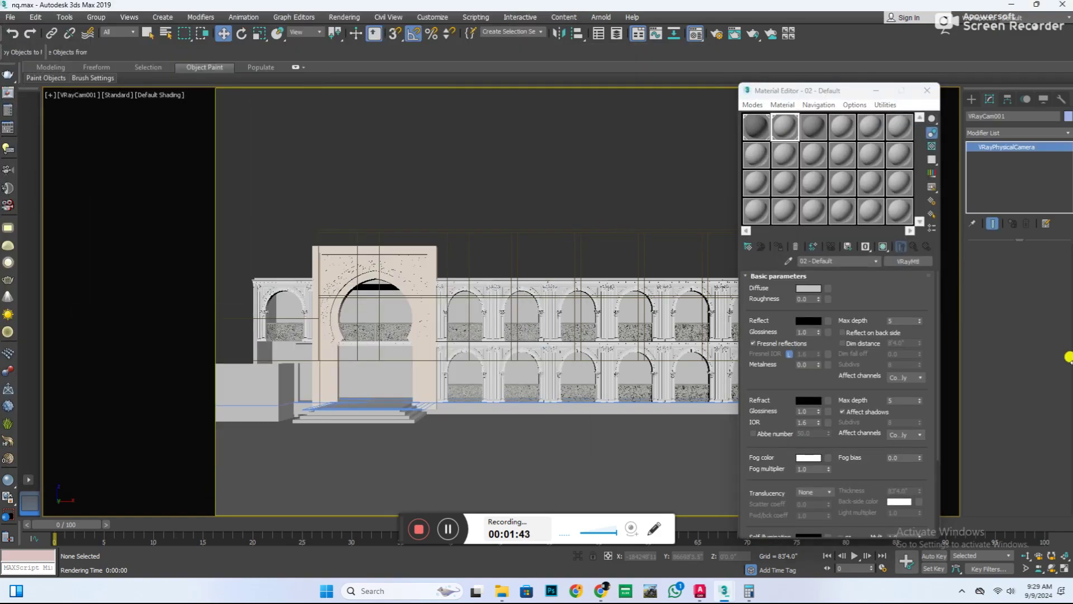
{"action": "scroll", "coordinate": [1017, 336], "scroll_direction": "down", "scroll_amount": 3}
{"action": "double_click", "coordinate": [1034, 370]}
{"action": "left_click", "coordinate": [646, 352]}
{"action": "key", "text": "shift+q"}
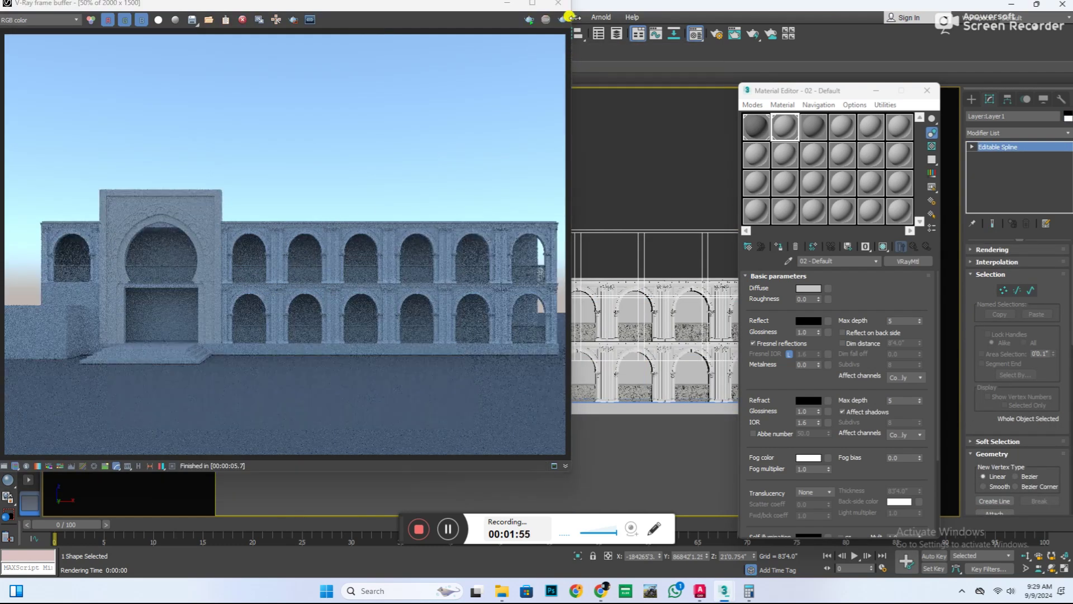
Raise Plane001 slightly in Z, re-render, and stop the render early.
{"action": "left_click", "coordinate": [559, 5]}
{"action": "left_click", "coordinate": [508, 477]}
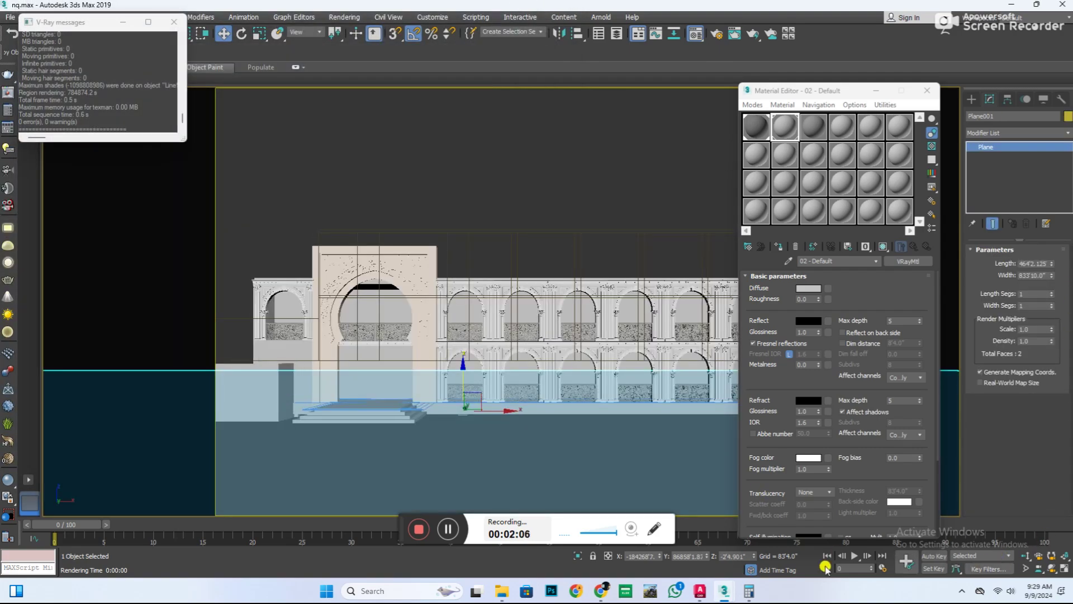
{"action": "left_click_drag", "start_coordinate": [597, 438], "coordinate": [634, 457]}
{"action": "key", "text": "shift+q"}
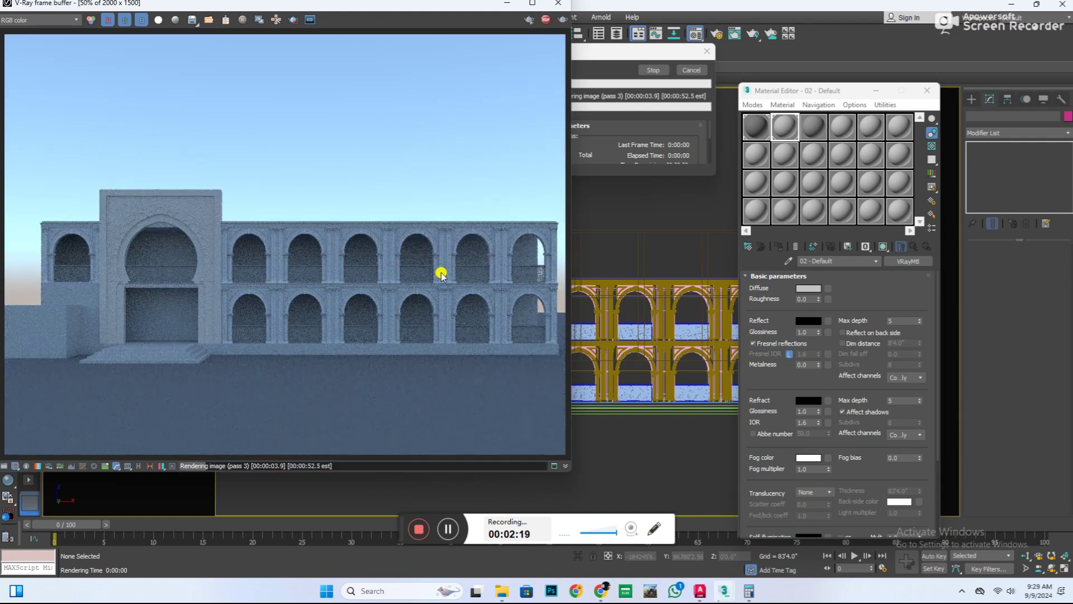
{"action": "left_click", "coordinate": [653, 70]}
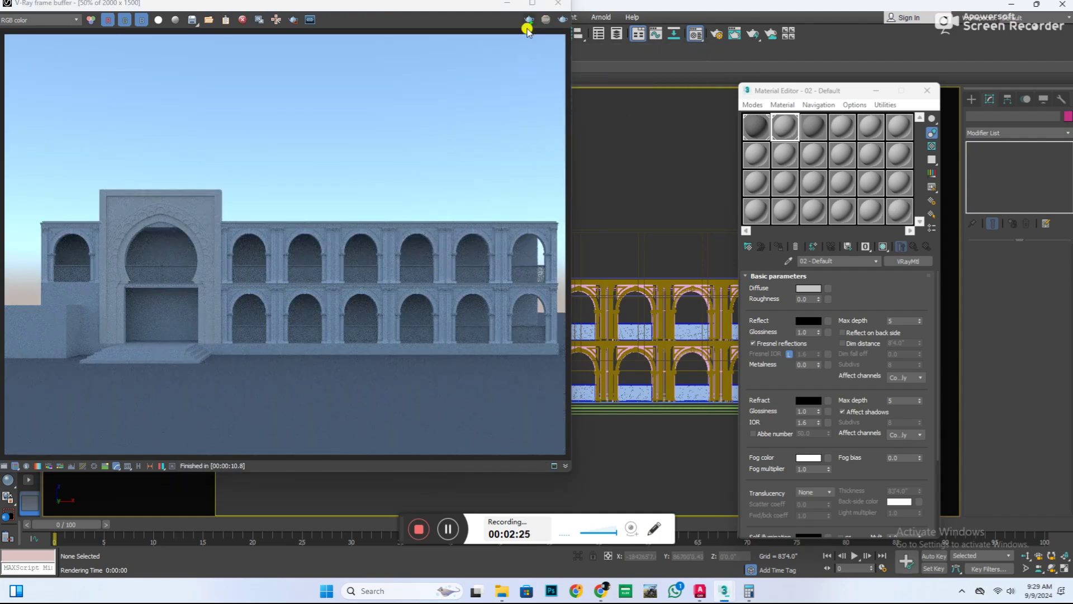
{"action": "left_click", "coordinate": [561, 7]}
Draw a VRayLight in the Top view and set its type to Sphere.
{"action": "key", "text": "t"}
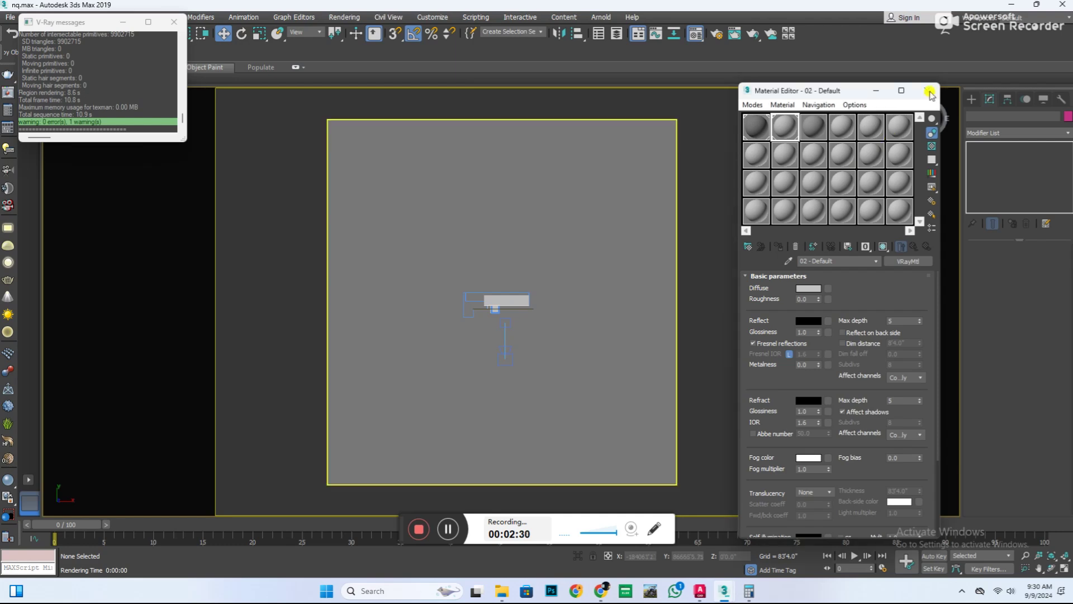
{"action": "left_click", "coordinate": [927, 90]}
{"action": "left_click", "coordinate": [971, 99]}
{"action": "left_click", "coordinate": [991, 167]}
{"action": "left_click_drag", "start_coordinate": [409, 381], "coordinate": [479, 424]}
{"action": "right_click", "coordinate": [473, 418]}
{"action": "left_click", "coordinate": [990, 99]}
{"action": "left_click", "coordinate": [1038, 263]}
{"action": "left_click", "coordinate": [1043, 288]}
Shrink the sphere light in the front view.
{"action": "key", "text": "f"}
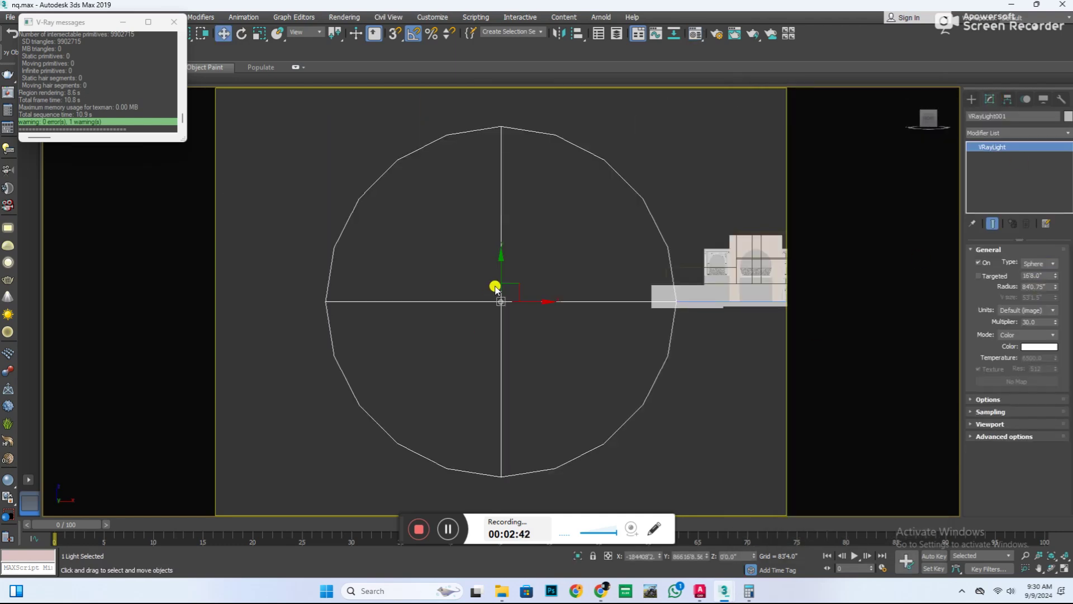
{"action": "key", "text": "r"}
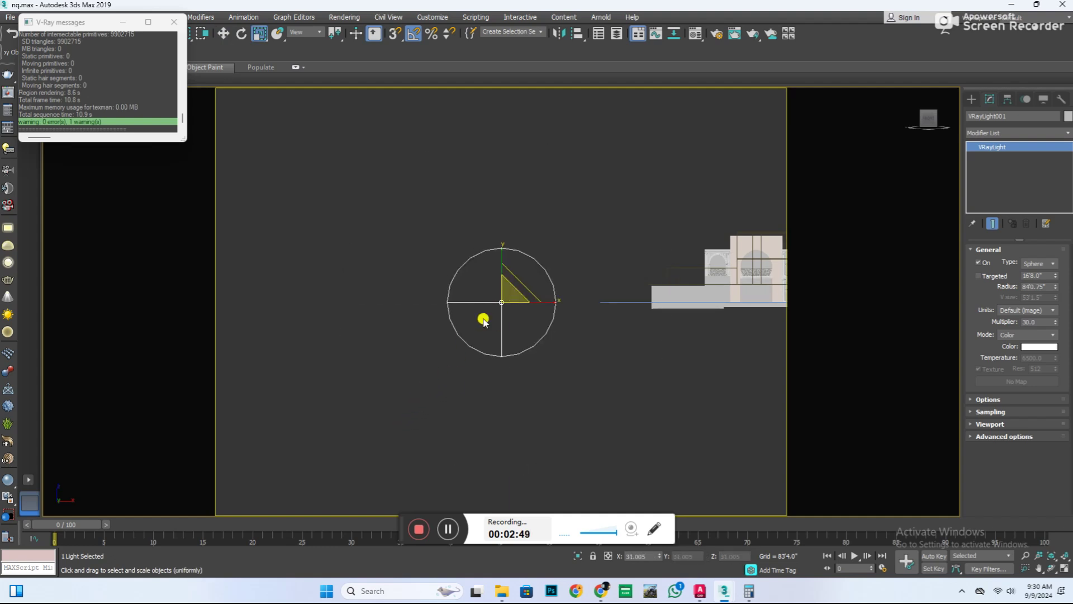
{"action": "key", "text": "w"}
{"action": "mouse_move", "coordinate": [472, 335]}
{"action": "left_mouse_down"}
{"action": "mouse_move", "coordinate": [498, 286]}
{"action": "mouse_move", "coordinate": [500, 215]}
{"action": "left_mouse_up"}
Set the light colour to orange with multiplier 30 and render the camera view.
{"action": "left_click", "coordinate": [1039, 346]}
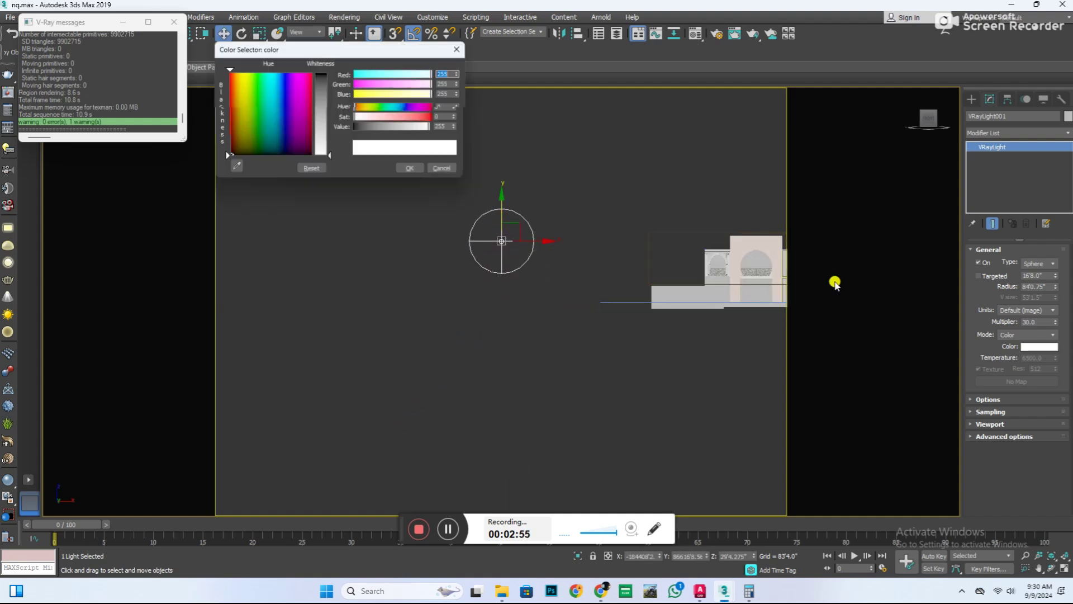
{"action": "left_click_drag", "start_coordinate": [403, 107], "coordinate": [363, 110]}
{"action": "left_click", "coordinate": [414, 170]}
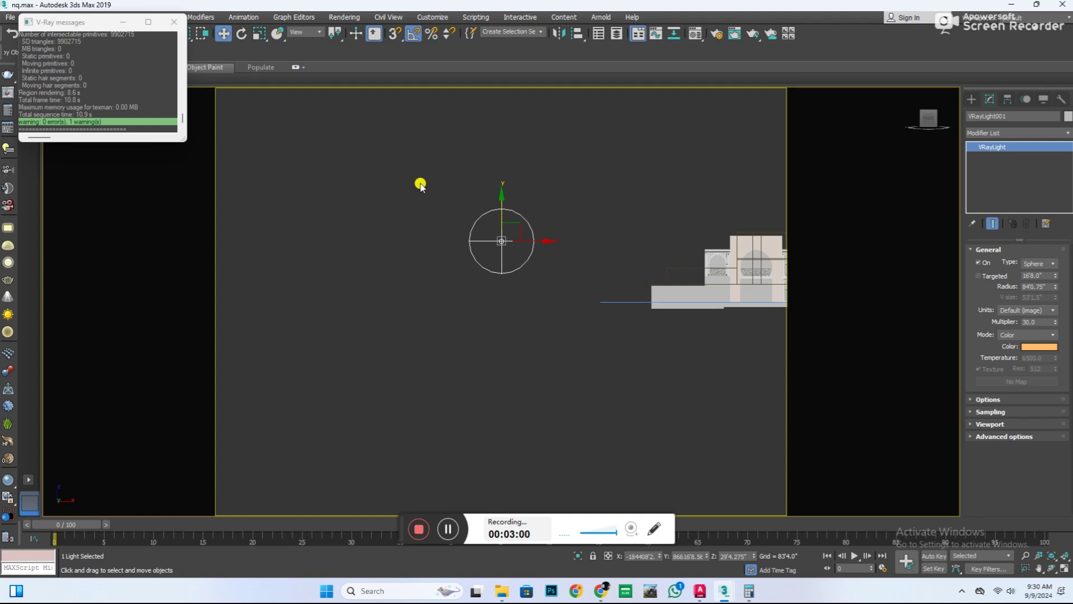
{"action": "left_click_drag", "start_coordinate": [1035, 317], "coordinate": [1007, 323]}
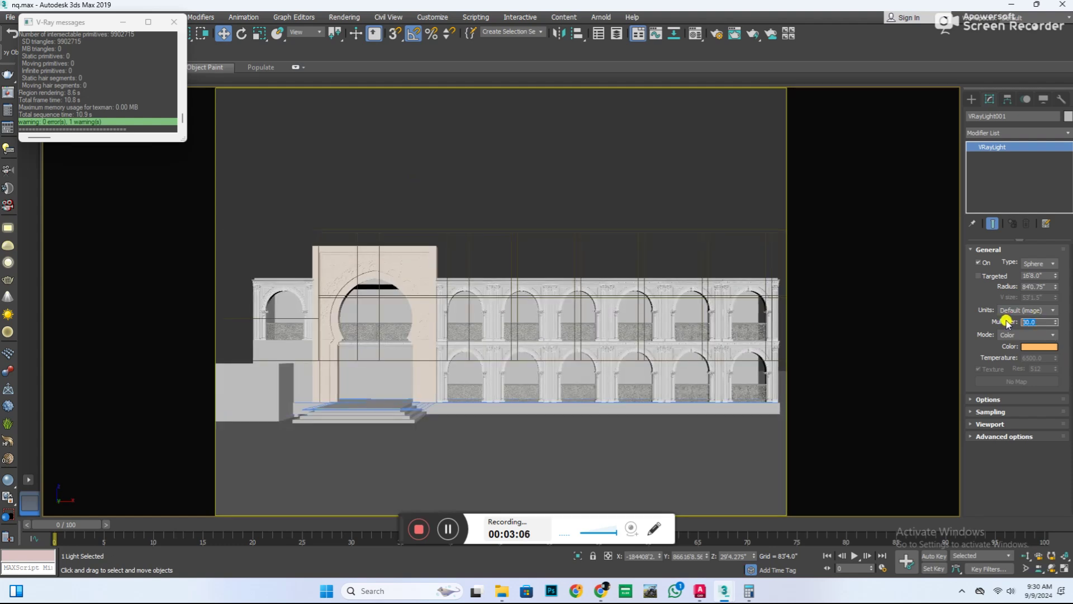
{"action": "type", "text": "1"}
{"action": "left_click", "coordinate": [665, 341]}
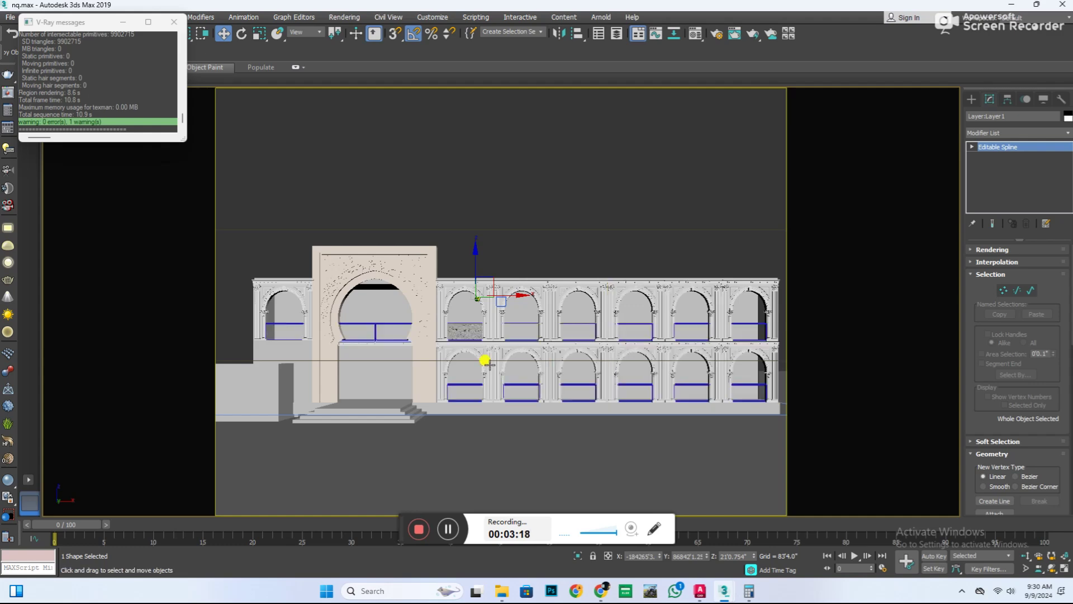
{"action": "left_click", "coordinate": [581, 299]}
{"action": "key", "text": "shift+q"}
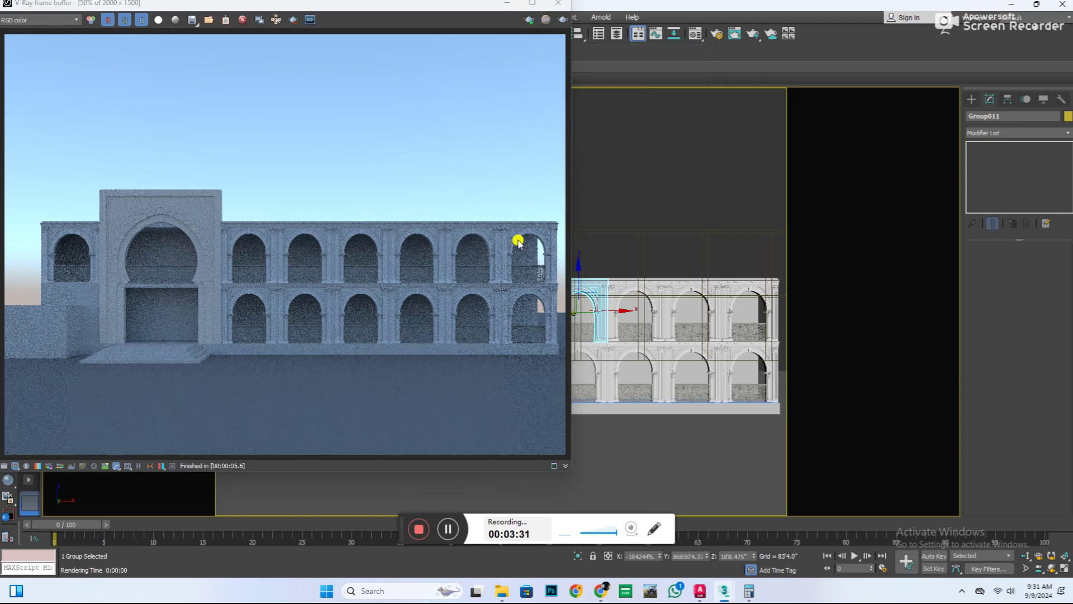
In the Top view, move the sphere light closer to the building.
{"action": "left_click", "coordinate": [557, 3]}
{"action": "left_click", "coordinate": [525, 339]}
{"action": "key", "text": "t"}
{"action": "key", "text": "z"}
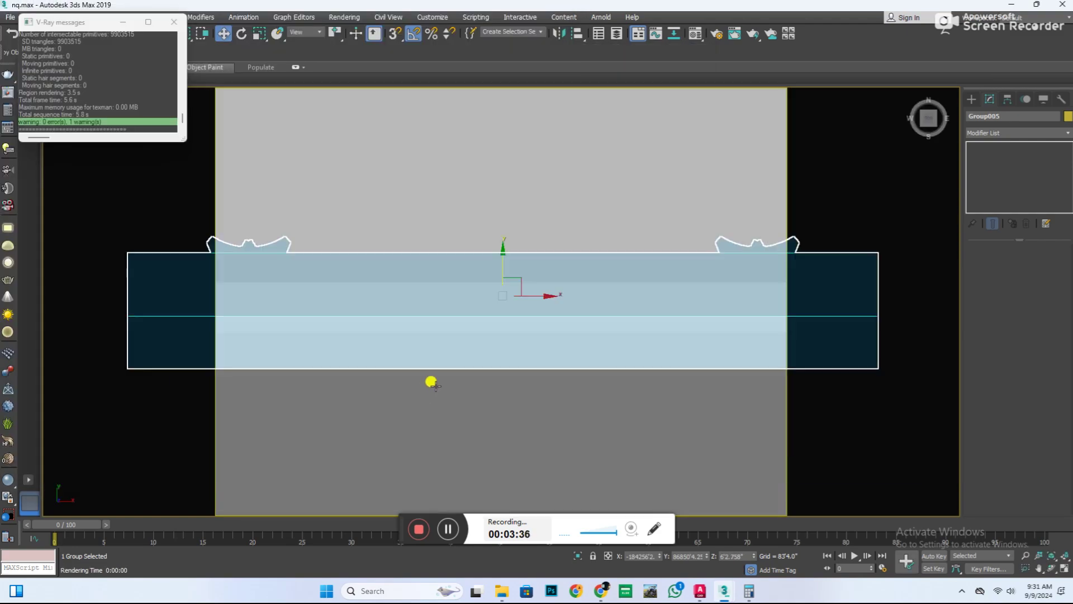
{"action": "scroll", "coordinate": [497, 309], "scroll_direction": "down", "scroll_amount": 3}
{"action": "scroll", "coordinate": [514, 308], "scroll_direction": "down", "scroll_amount": 2}
{"action": "scroll", "coordinate": [519, 307], "scroll_direction": "down", "scroll_amount": 2}
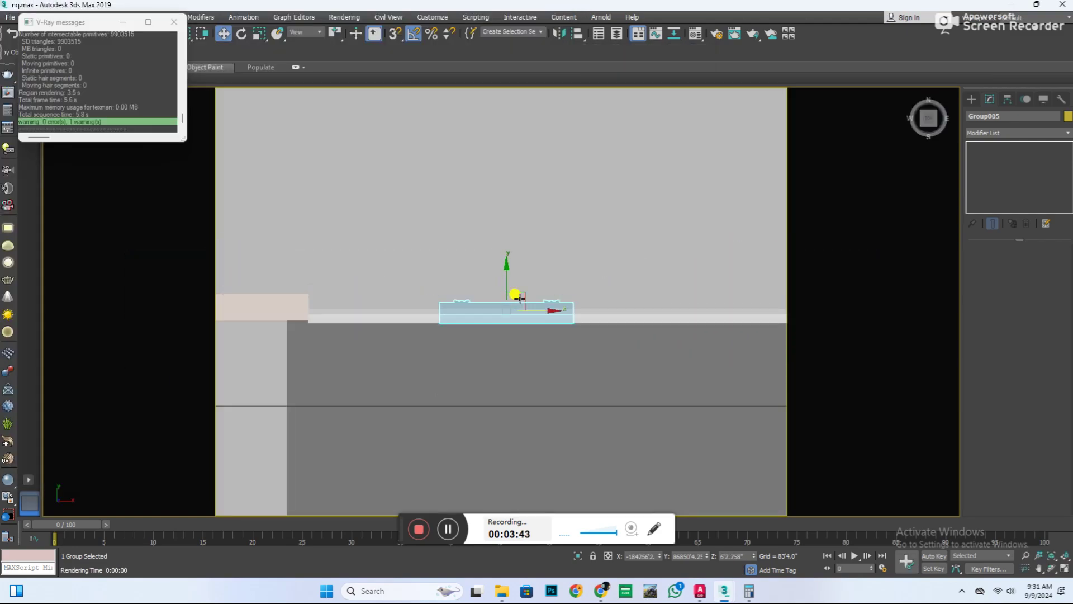
{"action": "scroll", "coordinate": [517, 304], "scroll_direction": "down", "scroll_amount": 2}
{"action": "scroll", "coordinate": [517, 302], "scroll_direction": "down", "scroll_amount": 2}
{"action": "scroll", "coordinate": [520, 299], "scroll_direction": "down", "scroll_amount": 2}
{"action": "scroll", "coordinate": [519, 299], "scroll_direction": "down", "scroll_amount": 3}
{"action": "scroll", "coordinate": [503, 299], "scroll_direction": "down", "scroll_amount": 2}
{"action": "mouse_move", "coordinate": [414, 456]}
{"action": "left_mouse_down"}
{"action": "mouse_move", "coordinate": [464, 391]}
{"action": "mouse_move", "coordinate": [455, 366]}
{"action": "left_mouse_up"}
{"action": "left_click", "coordinate": [459, 387]}
Scale the sphere light up about twofold and render the camera view.
{"action": "scroll", "coordinate": [458, 369], "scroll_direction": "up", "scroll_amount": 3}
{"action": "scroll", "coordinate": [453, 392], "scroll_direction": "up", "scroll_amount": 2}
{"action": "key", "text": "r"}
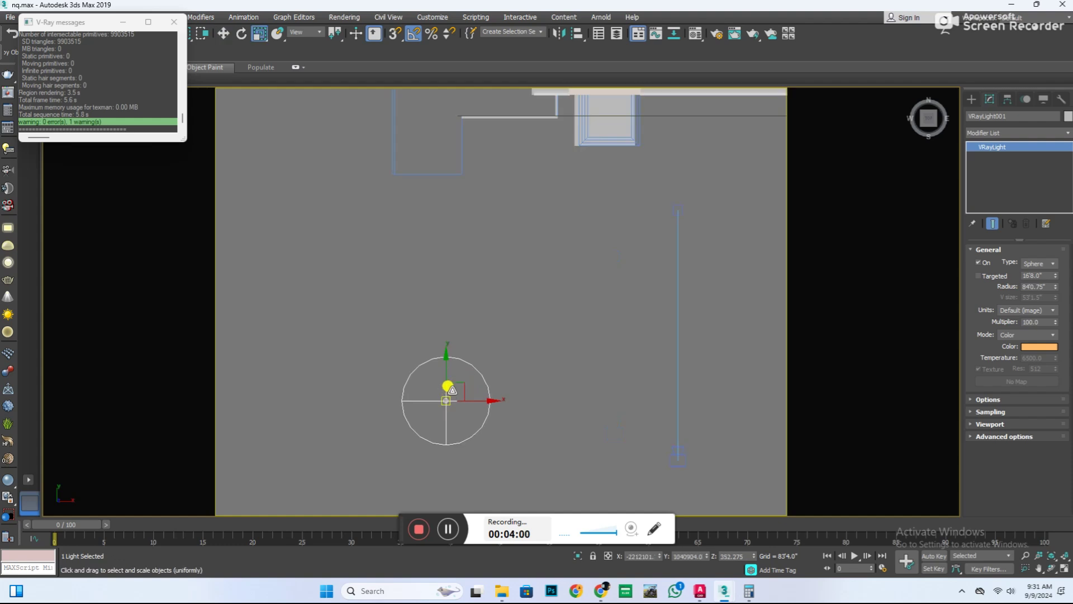
{"action": "left_click_drag", "start_coordinate": [491, 327], "coordinate": [486, 338]}
{"action": "key", "text": "w"}
{"action": "key", "text": "f"}
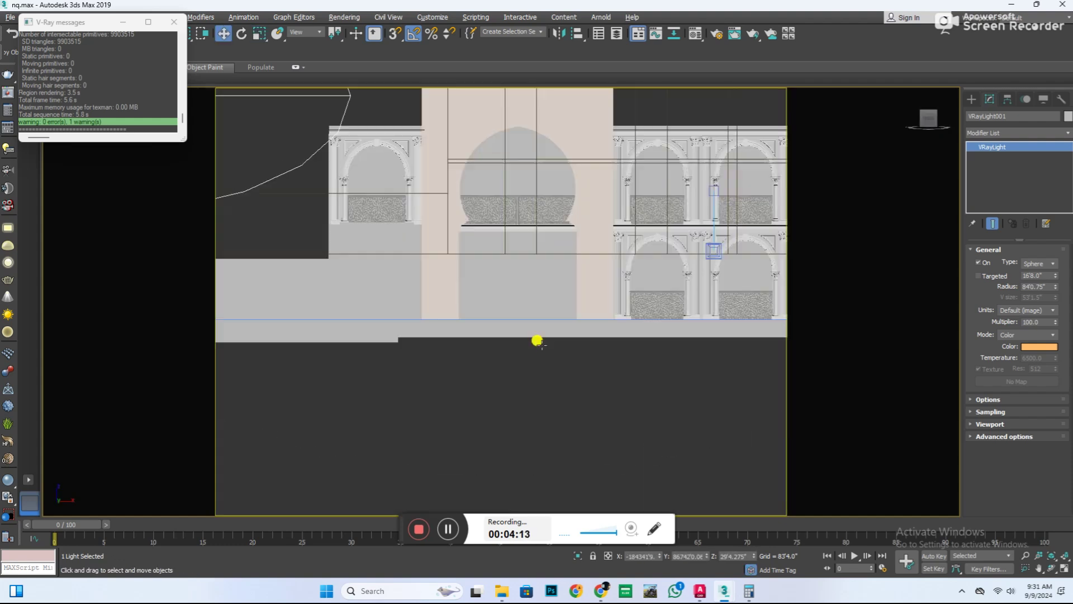
{"action": "key", "text": "shift+q"}
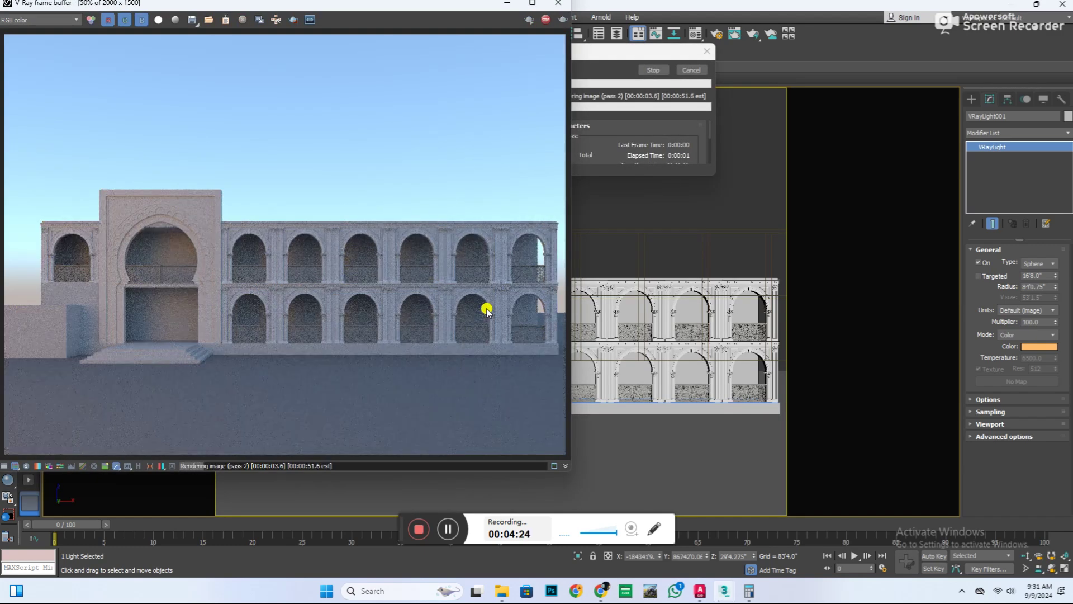
Close the render and return to the Top view with the ground plane selected.
{"action": "left_click", "coordinate": [558, 3]}
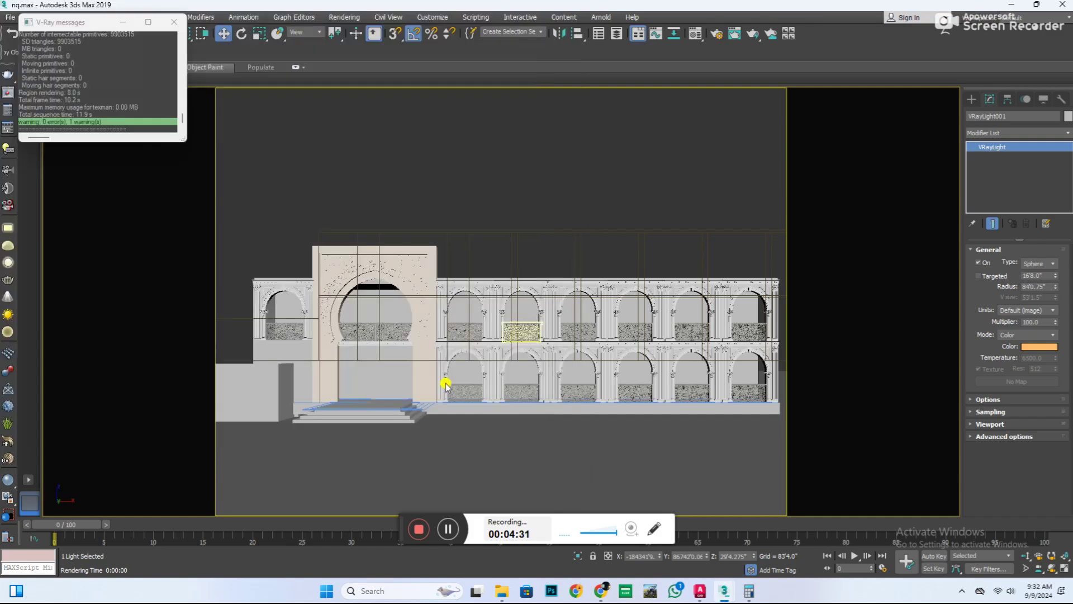
{"action": "left_click", "coordinate": [425, 354]}
{"action": "key", "text": "t"}
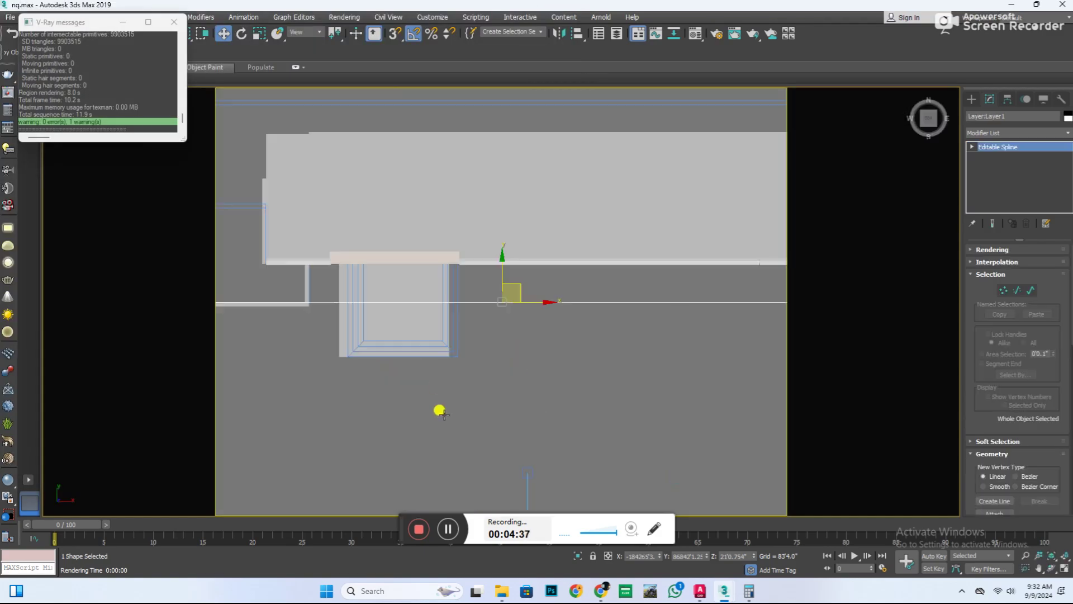
{"action": "left_click", "coordinate": [430, 313]}
{"action": "scroll", "coordinate": [431, 306], "scroll_direction": "down", "scroll_amount": 2}
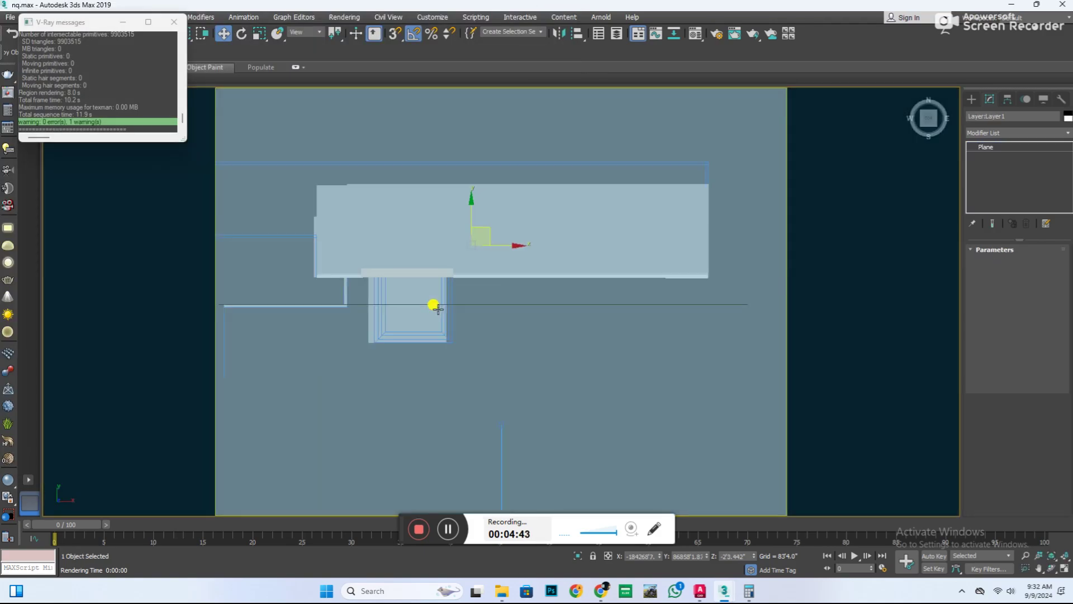
Shift-drag the sphere light to the right to make a copy.
{"action": "scroll", "coordinate": [432, 304], "scroll_direction": "down", "scroll_amount": 3}
{"action": "scroll", "coordinate": [432, 305], "scroll_direction": "down", "scroll_amount": 2}
{"action": "left_click", "coordinate": [356, 449]}
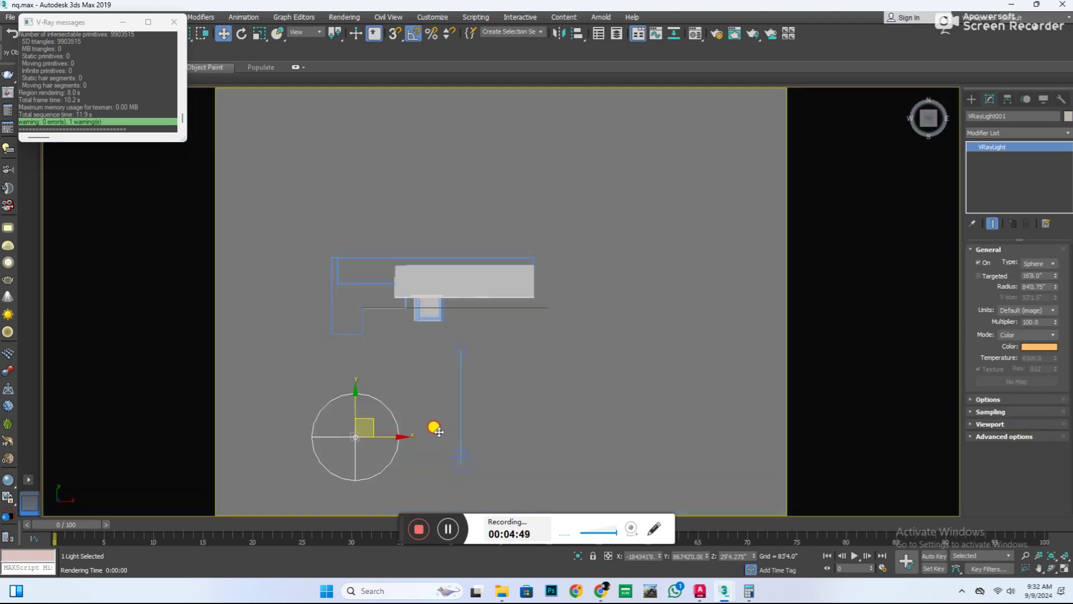
{"action": "left_click_drag", "start_coordinate": [398, 437], "coordinate": [601, 434], "text": "shift"}
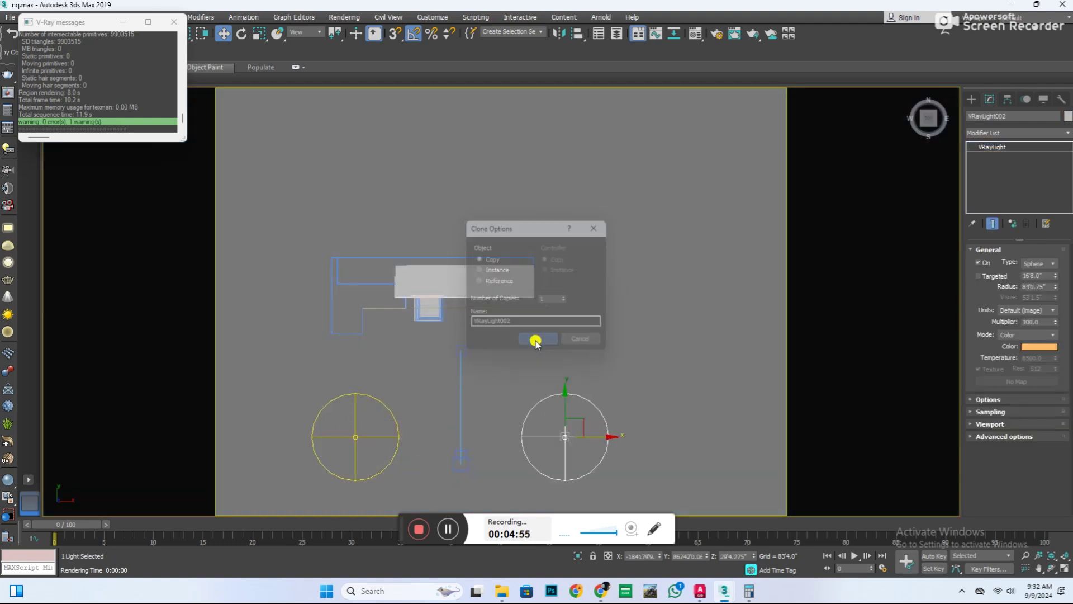
{"action": "left_click", "coordinate": [534, 337]}
Render the facade and apply Exposure contrast 0.13 plus White Balance in the VFB.
{"action": "key", "text": "f"}
{"action": "left_click", "coordinate": [455, 331]}
{"action": "key", "text": "shift+q"}
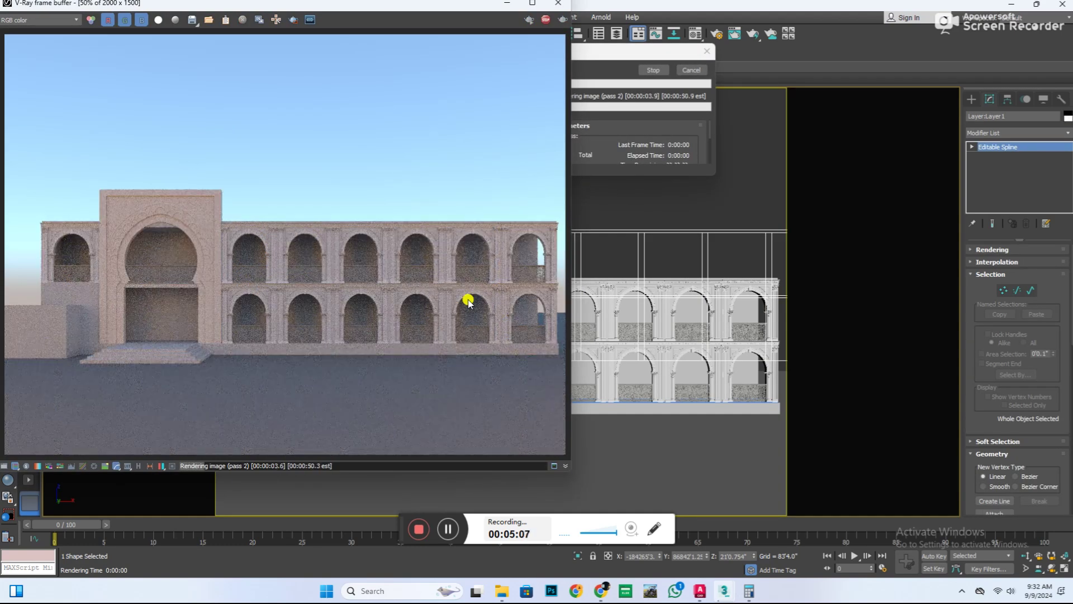
{"action": "left_click", "coordinate": [11, 462]}
{"action": "left_click", "coordinate": [582, 34]}
{"action": "left_click_drag", "start_coordinate": [654, 94], "coordinate": [663, 99]}
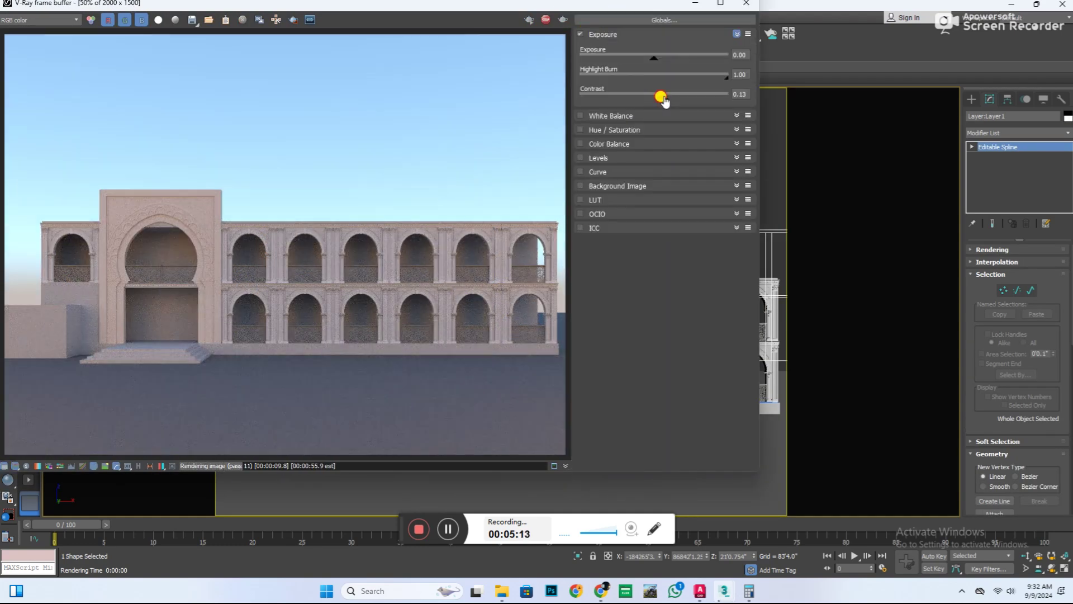
{"action": "left_click", "coordinate": [600, 116]}
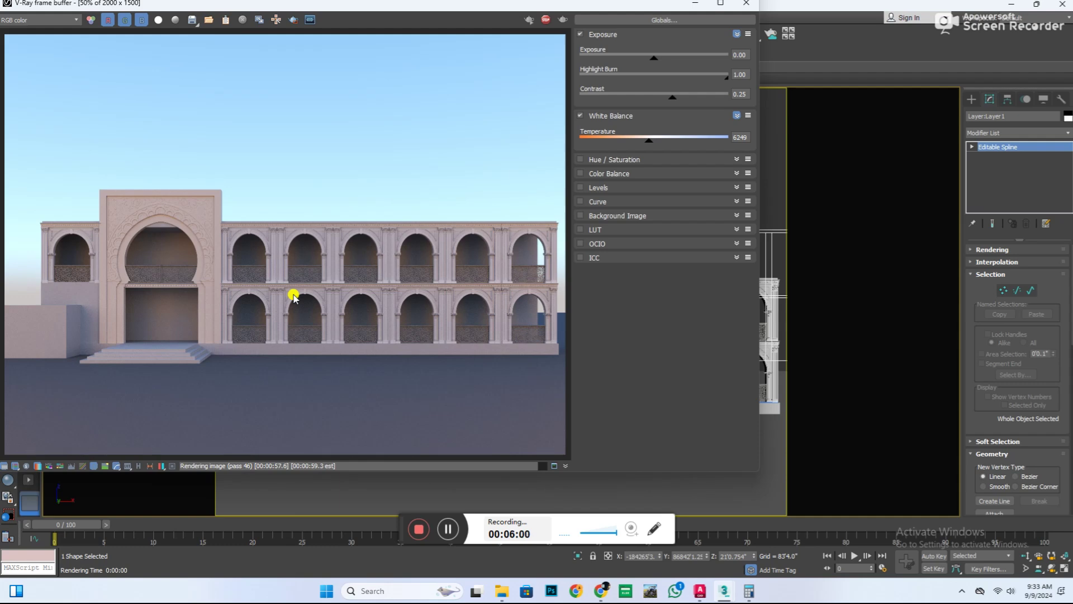
{"action": "left_click", "coordinate": [746, 3]}
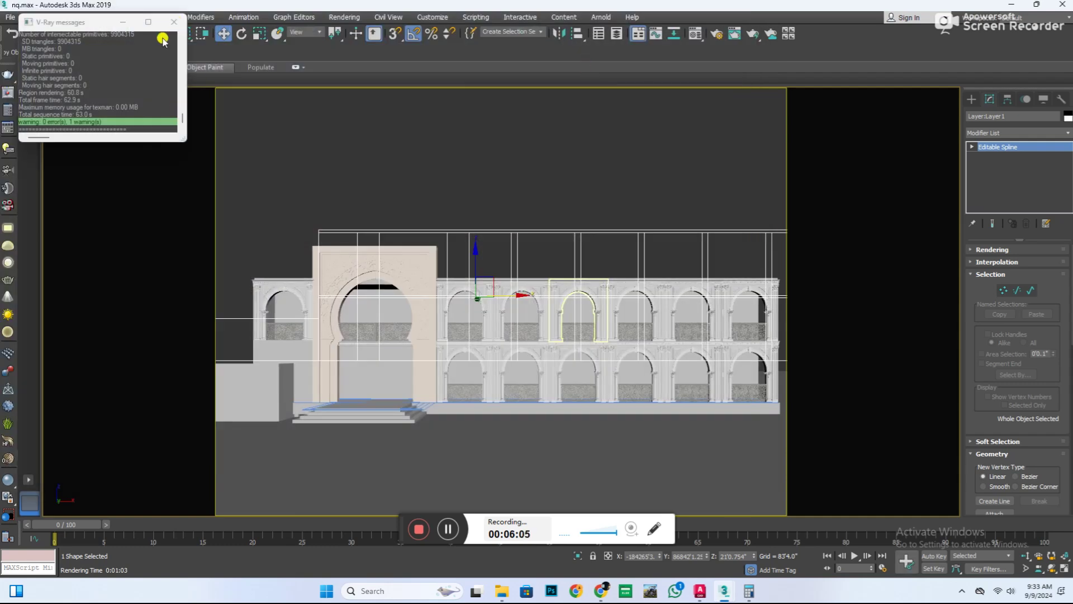
Switch the renderer to V-Ray GPU Next and render the facade.
{"action": "left_click", "coordinate": [10, 113]}
{"action": "left_click", "coordinate": [443, 83]}
{"action": "left_click", "coordinate": [439, 139]}
{"action": "left_click", "coordinate": [520, 56]}
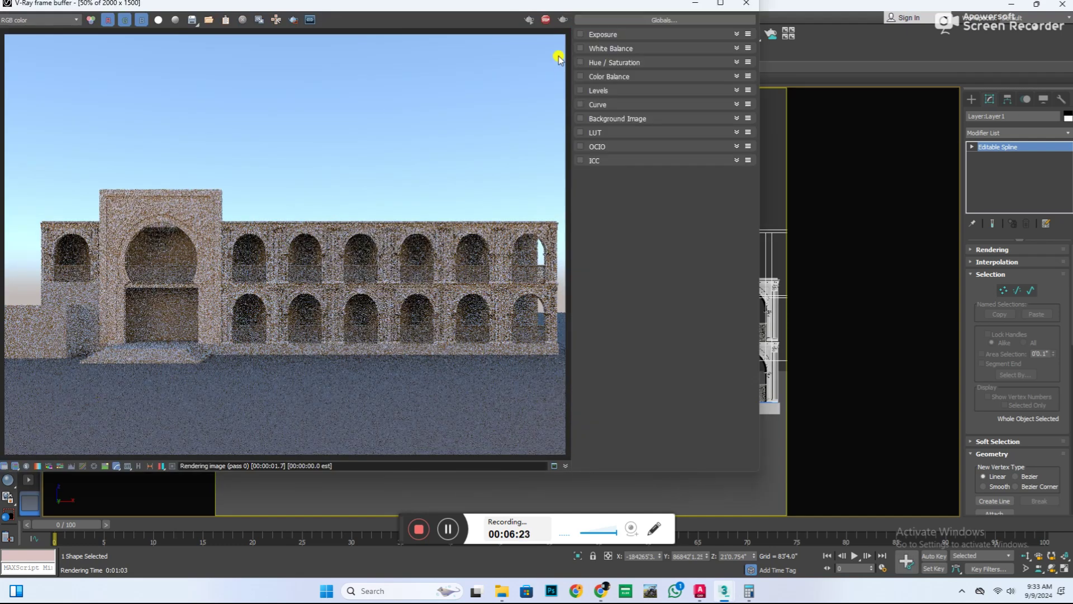
Enable Exposure with contrast 0.28 in the VFB and zoom in to inspect the render.
{"action": "left_click", "coordinate": [580, 34]}
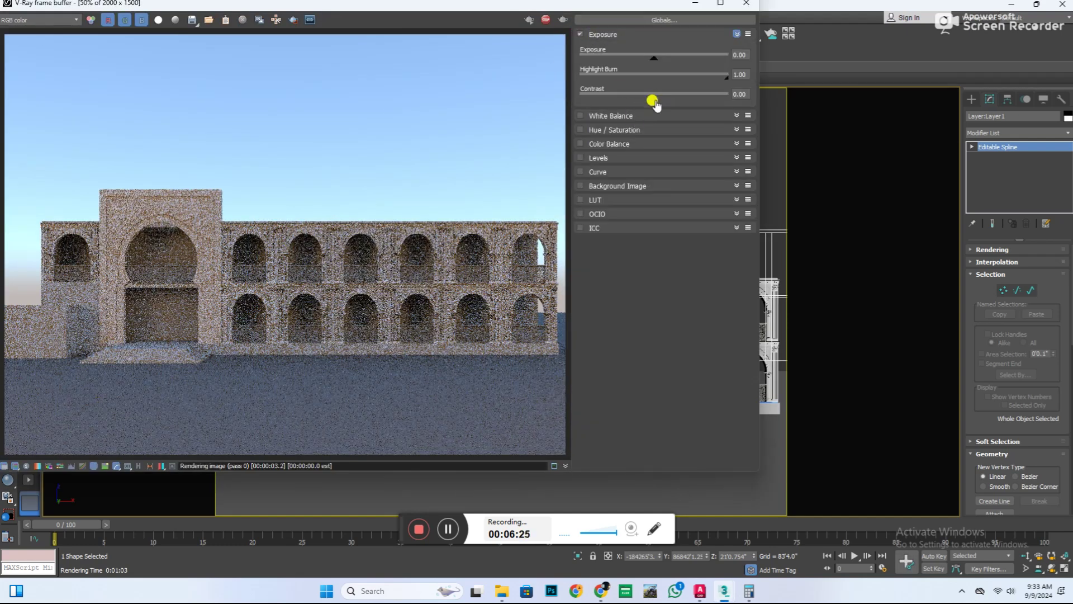
{"action": "left_click_drag", "start_coordinate": [648, 95], "coordinate": [674, 96]}
{"action": "scroll", "coordinate": [251, 252], "scroll_direction": "up", "scroll_amount": 4}
{"action": "scroll", "coordinate": [318, 235], "scroll_direction": "down", "scroll_amount": 2}
{"action": "scroll", "coordinate": [337, 218], "scroll_direction": "up", "scroll_amount": 2}
{"action": "scroll", "coordinate": [337, 218], "scroll_direction": "down", "scroll_amount": 1}
{"action": "scroll", "coordinate": [337, 217], "scroll_direction": "up", "scroll_amount": 1}
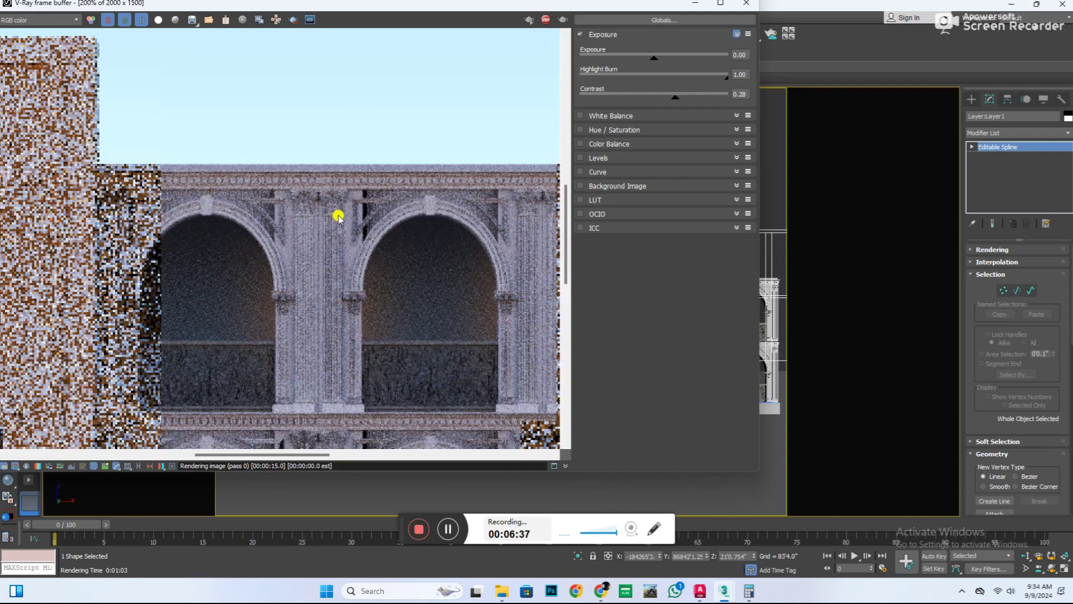
{"action": "scroll", "coordinate": [363, 223], "scroll_direction": "down", "scroll_amount": 2}
{"action": "scroll", "coordinate": [360, 331], "scroll_direction": "up", "scroll_amount": 1}
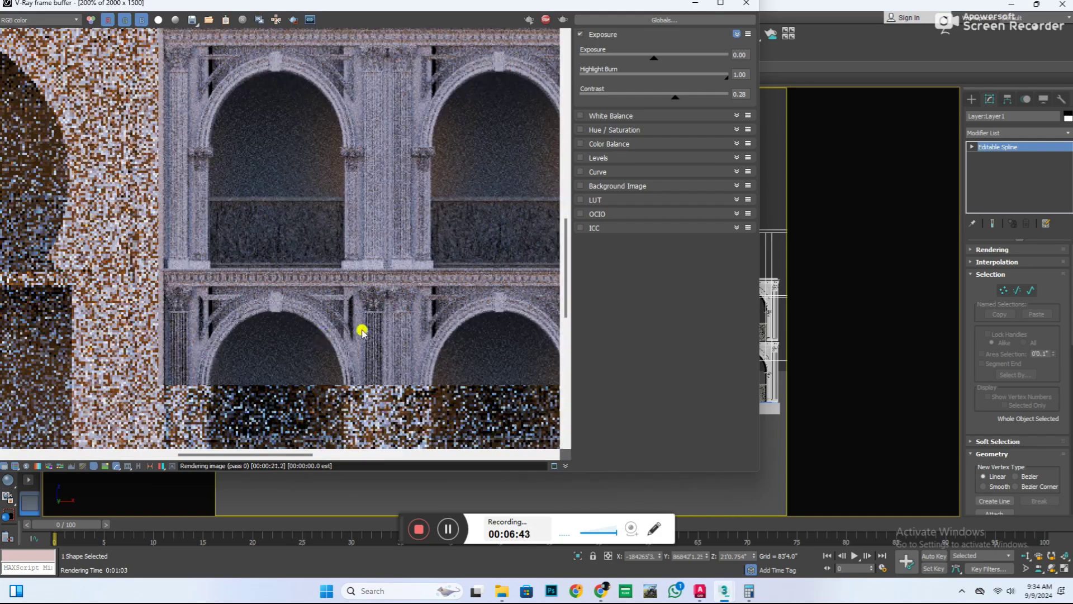
{"action": "scroll", "coordinate": [363, 331], "scroll_direction": "down", "scroll_amount": 1}
{"action": "scroll", "coordinate": [530, 220], "scroll_direction": "up", "scroll_amount": 1}
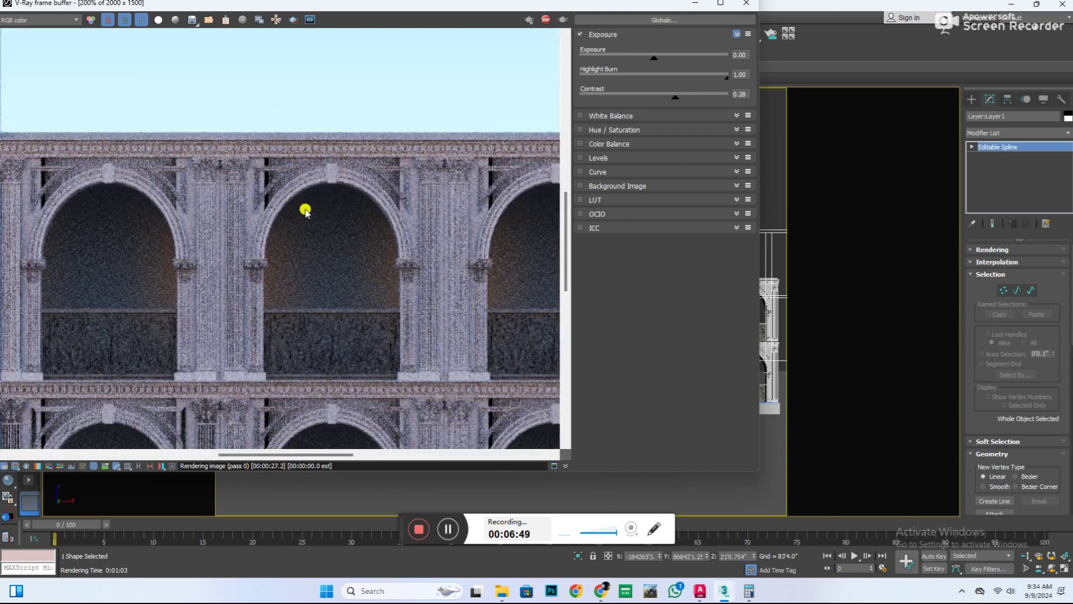
{"action": "scroll", "coordinate": [305, 211], "scroll_direction": "down", "scroll_amount": 1}
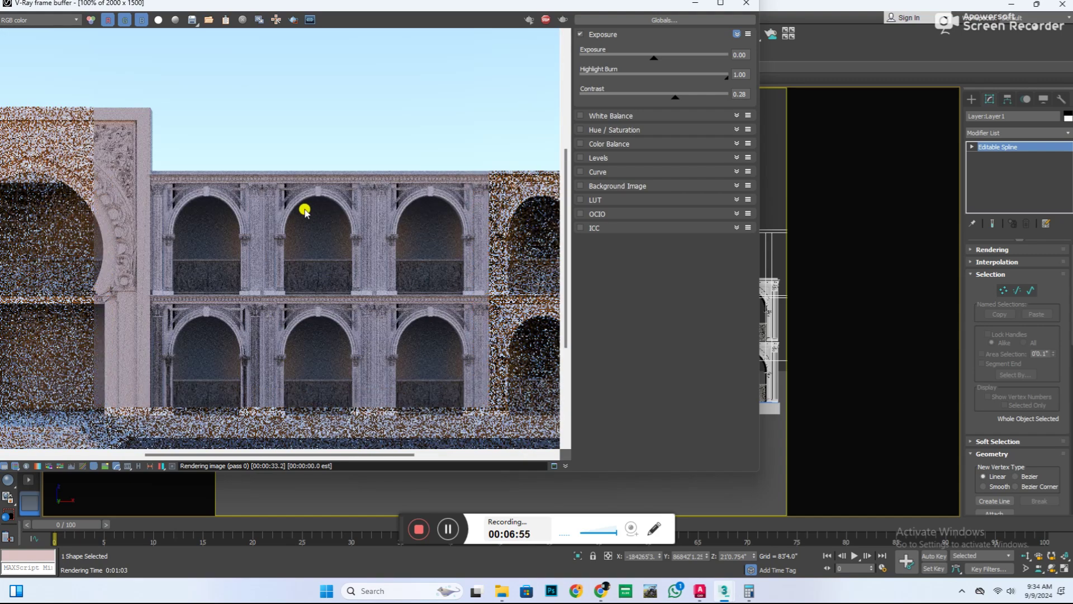
{"action": "left_click", "coordinate": [746, 3]}
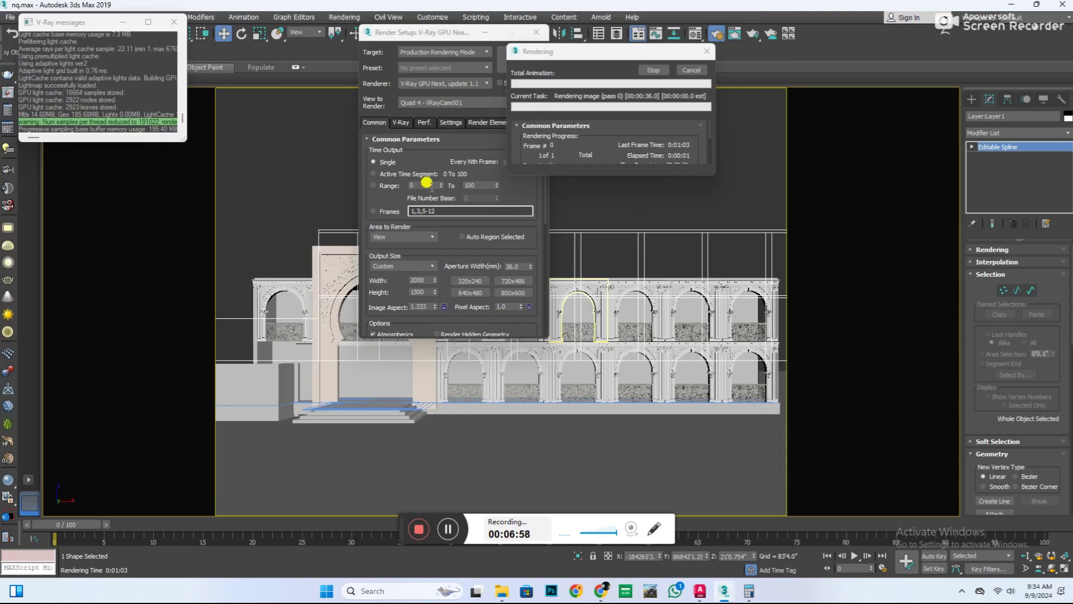
Switch the renderer back to V-Ray Next and start rendering the facade.
{"action": "left_click", "coordinate": [472, 83]}
{"action": "left_click", "coordinate": [442, 140]}
{"action": "key", "text": "shift+q"}
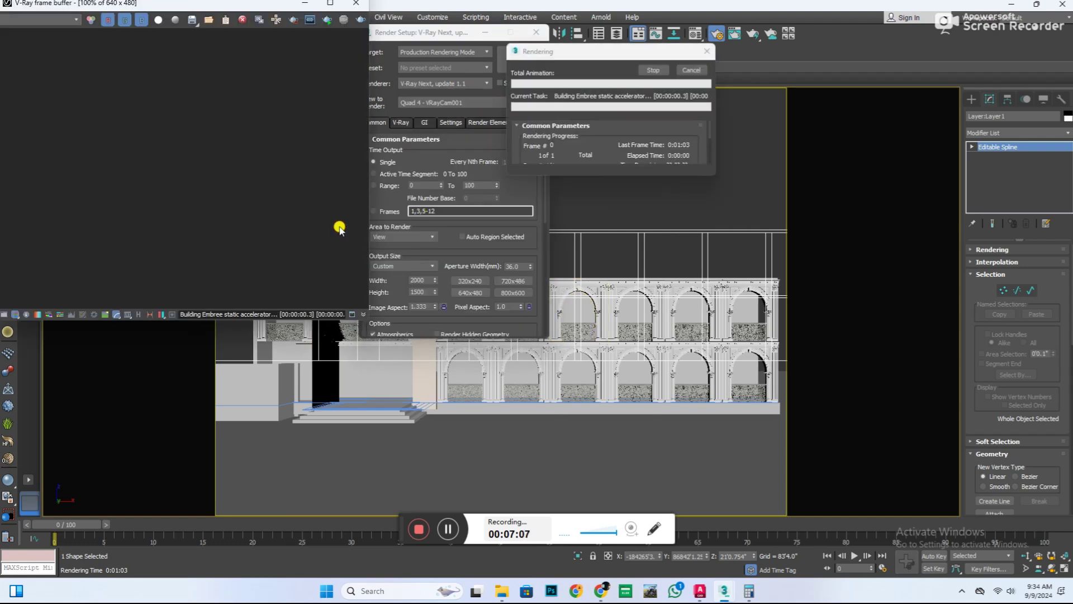
Raise the render's contrast to about 0.17 in the VFB image corrections.
{"action": "scroll", "coordinate": [341, 223], "scroll_direction": "up", "scroll_amount": 1}
{"action": "scroll", "coordinate": [326, 237], "scroll_direction": "down", "scroll_amount": 1}
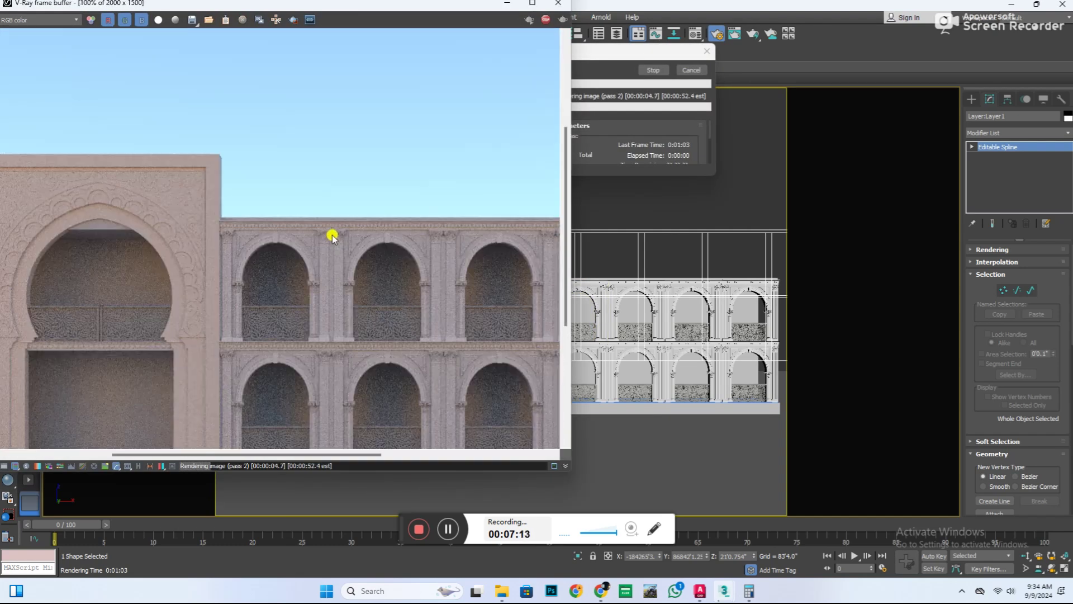
{"action": "scroll", "coordinate": [331, 235], "scroll_direction": "down", "scroll_amount": 1}
{"action": "left_click", "coordinate": [4, 465]}
{"action": "left_click_drag", "start_coordinate": [652, 100], "coordinate": [665, 99]}
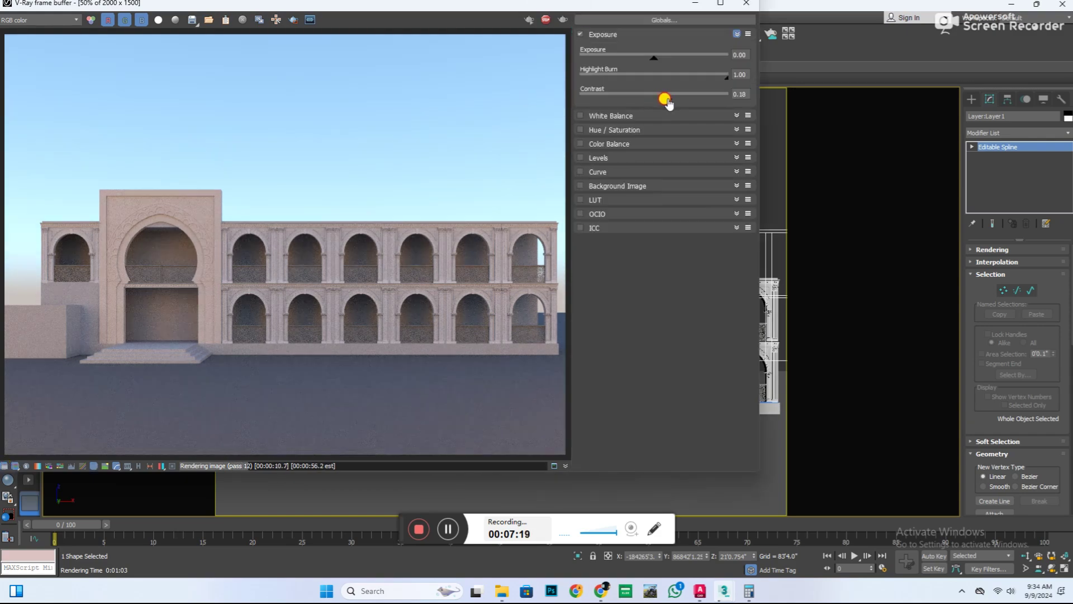
Review the Render Setup output size presets and the V-Ray page's About V-Ray section.
{"action": "key", "text": "F10"}
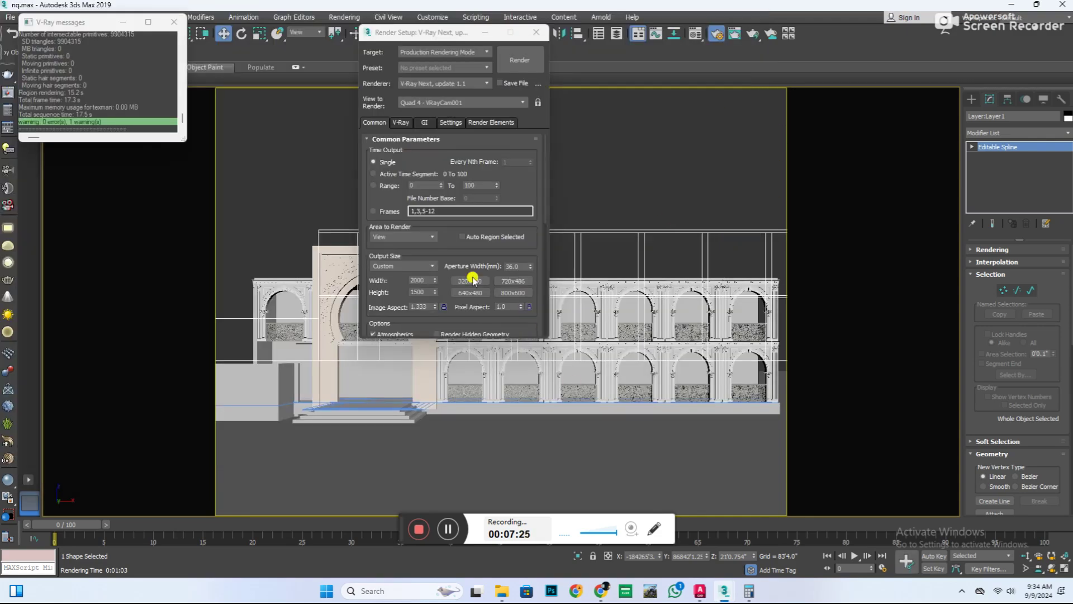
{"action": "left_click", "coordinate": [410, 267]}
{"action": "left_click", "coordinate": [396, 400]}
{"action": "scroll", "coordinate": [446, 246], "scroll_direction": "down", "scroll_amount": 3}
{"action": "left_click", "coordinate": [401, 122]}
{"action": "left_click", "coordinate": [411, 253]}
{"action": "scroll", "coordinate": [436, 240], "scroll_direction": "down", "scroll_amount": 3}
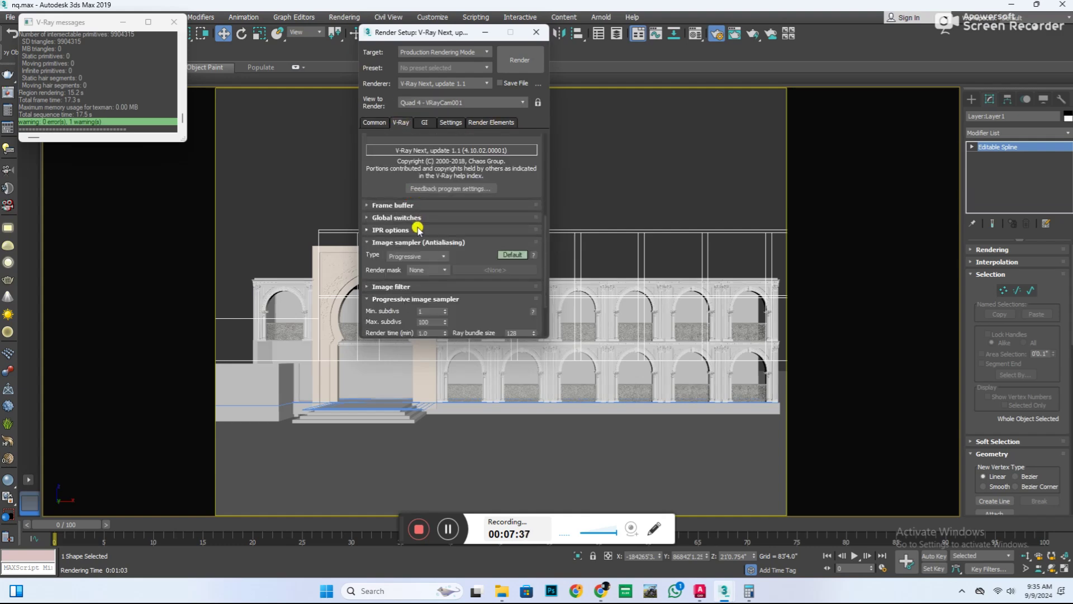
Inspect the Brute force GI, Light cache and Global switches settings.
{"action": "left_click", "coordinate": [425, 122]}
{"action": "left_click", "coordinate": [419, 195]}
{"action": "left_click", "coordinate": [410, 237]}
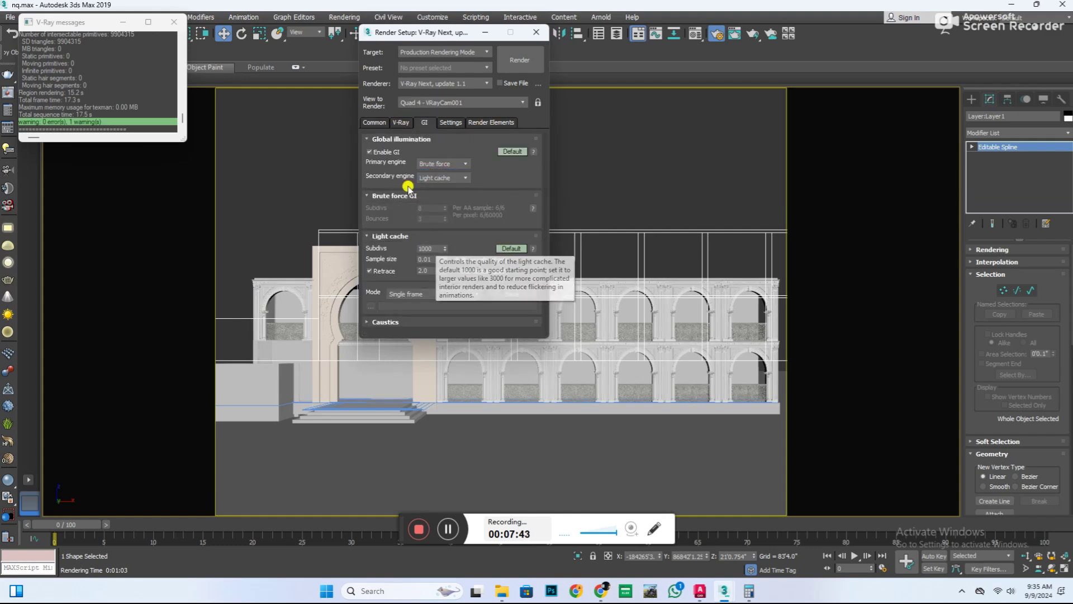
{"action": "left_click", "coordinate": [401, 123]}
{"action": "left_click", "coordinate": [417, 218]}
{"action": "scroll", "coordinate": [419, 278], "scroll_direction": "down", "scroll_amount": 3}
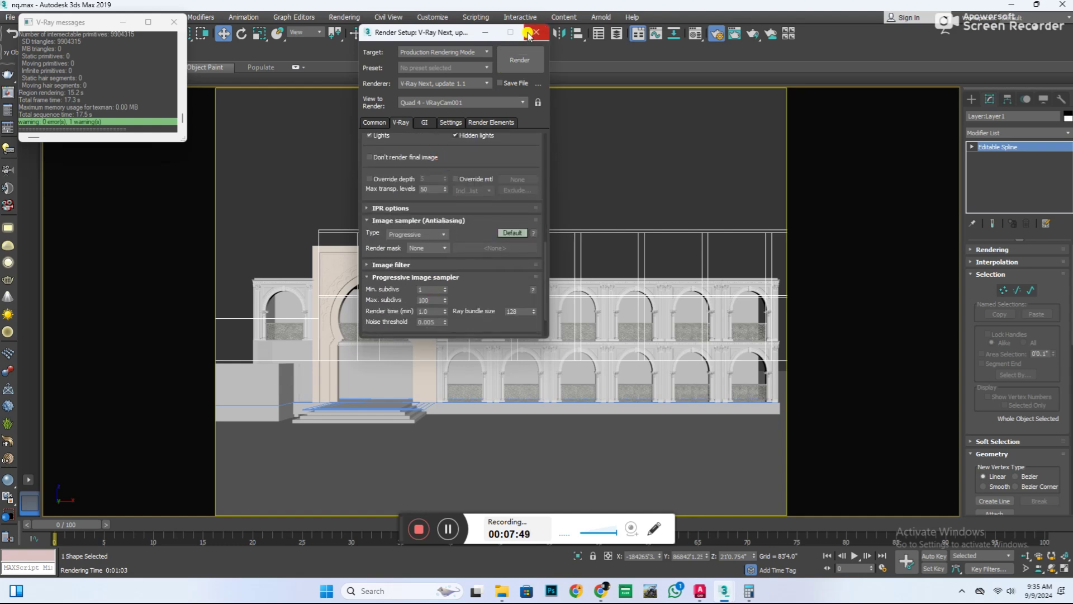
Return to the Common render settings and render the facade again.
{"action": "left_click", "coordinate": [374, 122]}
{"action": "scroll", "coordinate": [422, 140], "scroll_direction": "up", "scroll_amount": 3}
{"action": "scroll", "coordinate": [430, 224], "scroll_direction": "up", "scroll_amount": 3}
{"action": "left_click", "coordinate": [512, 62]}
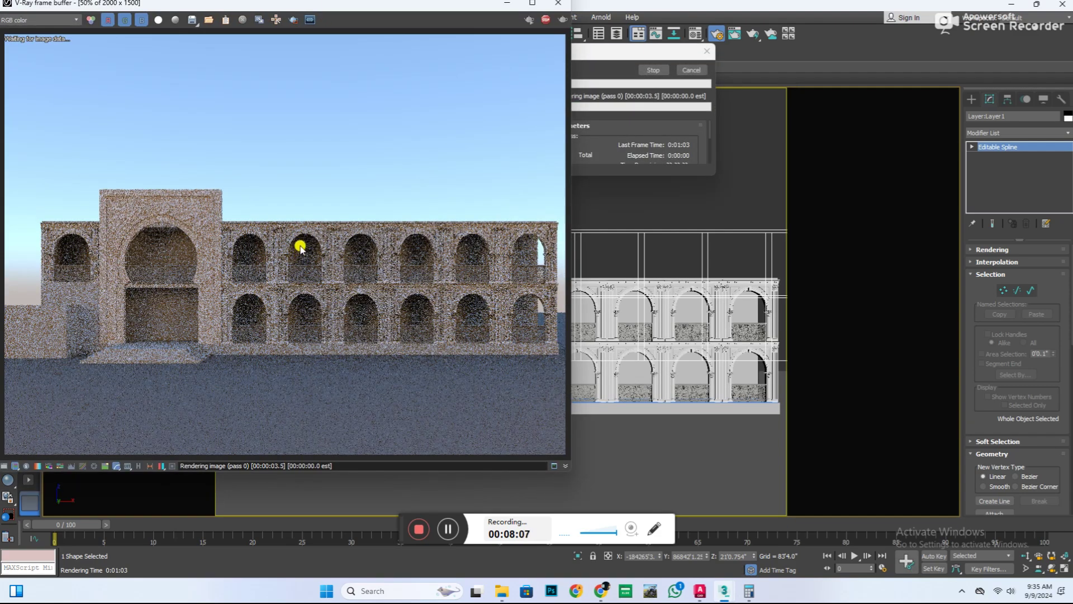
Reselect V-Ray Next and render the facade at 1920x1080.
{"action": "scroll", "coordinate": [300, 242], "scroll_direction": "up", "scroll_amount": 2}
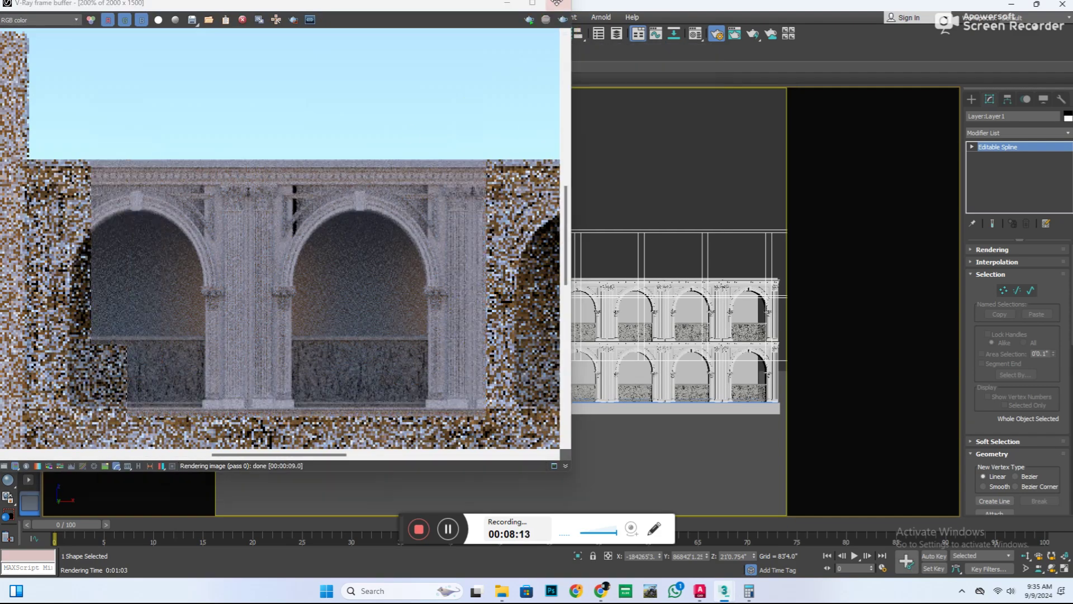
{"action": "left_click", "coordinate": [558, 5]}
{"action": "left_click", "coordinate": [442, 83]}
{"action": "left_click", "coordinate": [426, 136]}
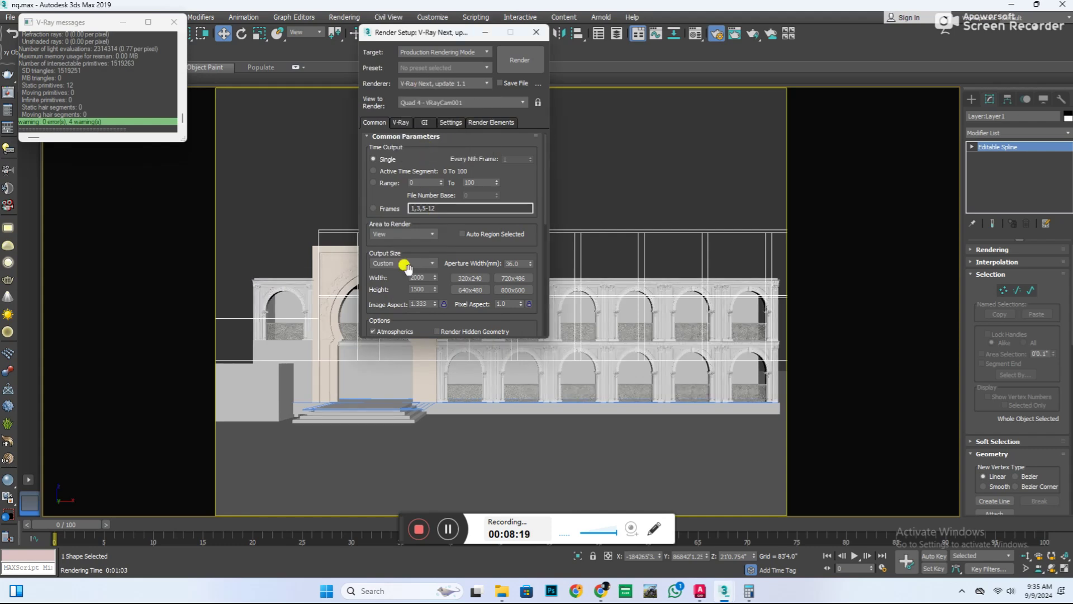
{"action": "left_click", "coordinate": [517, 60]}
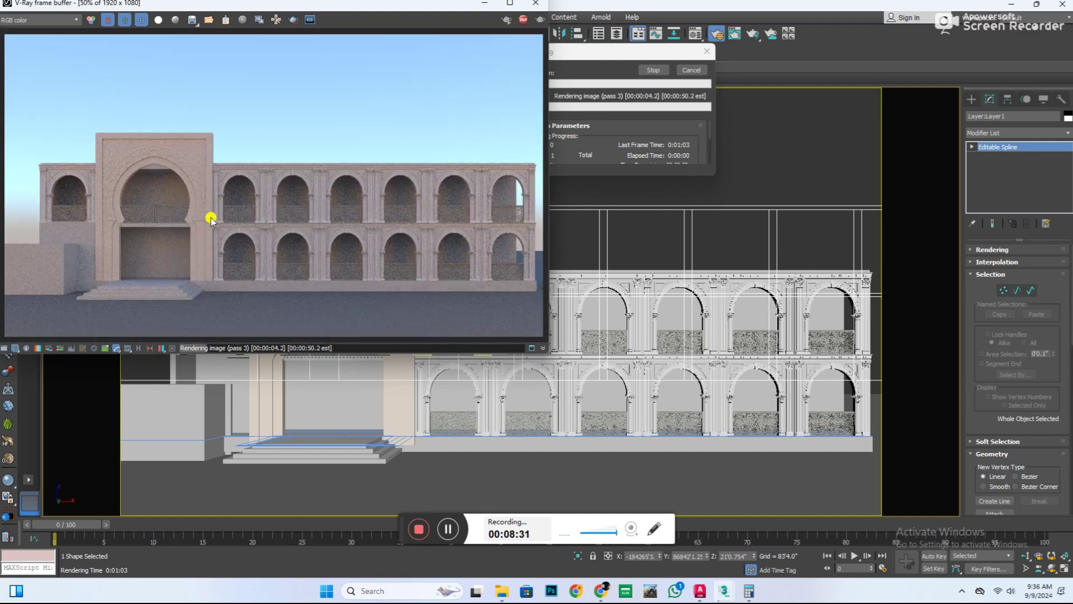
Enable Exposure correction in the VFB and raise the contrast to 0.20.
{"action": "scroll", "coordinate": [198, 207], "scroll_direction": "up", "scroll_amount": 1}
{"action": "scroll", "coordinate": [279, 154], "scroll_direction": "up", "scroll_amount": 1}
{"action": "scroll", "coordinate": [299, 162], "scroll_direction": "down", "scroll_amount": 2}
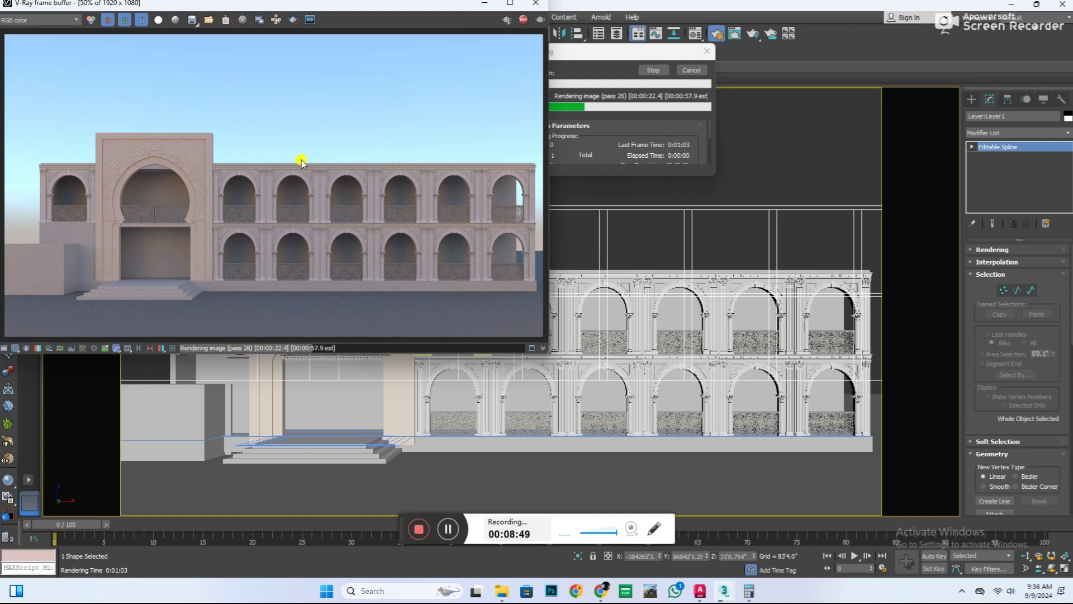
{"action": "left_click", "coordinate": [4, 347]}
{"action": "left_click", "coordinate": [557, 34]}
{"action": "left_click_drag", "start_coordinate": [632, 95], "coordinate": [642, 95]}
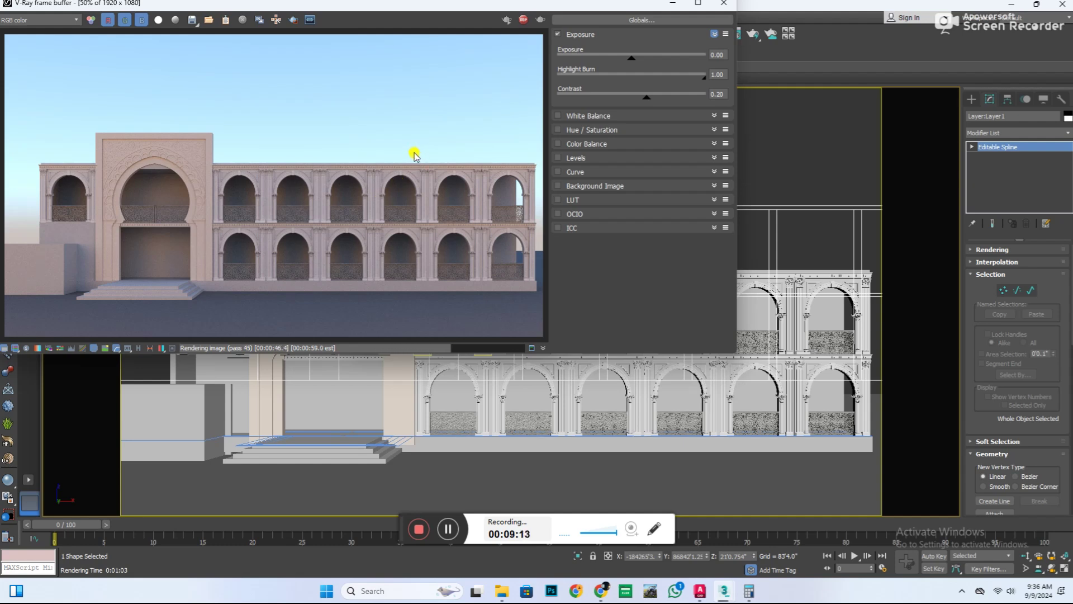
Save the rendered image as a JPEG named g1.
{"action": "scroll", "coordinate": [338, 213], "scroll_direction": "up", "scroll_amount": 2}
{"action": "scroll", "coordinate": [342, 211], "scroll_direction": "down", "scroll_amount": 1}
{"action": "scroll", "coordinate": [338, 213], "scroll_direction": "down", "scroll_amount": 1}
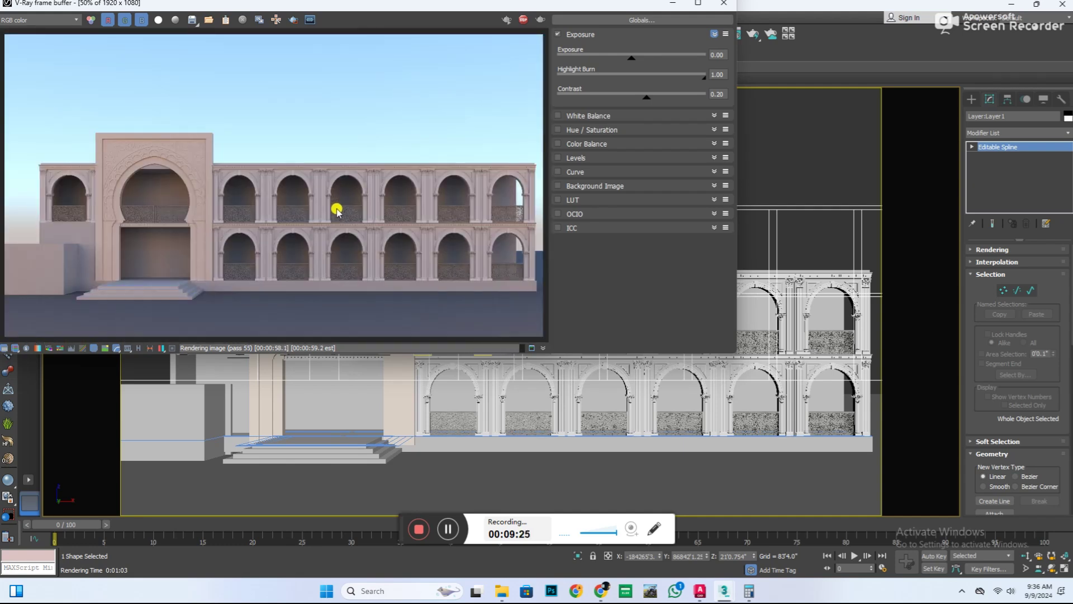
{"action": "left_click", "coordinate": [192, 20]}
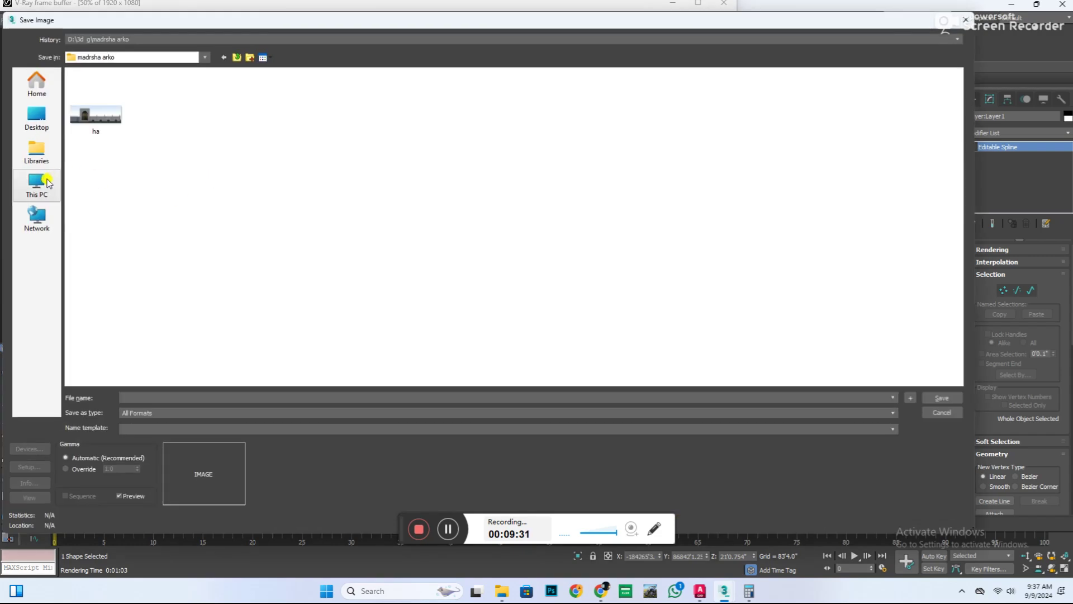
{"action": "type", "text": "g1"}
{"action": "left_click", "coordinate": [149, 412]}
{"action": "left_click", "coordinate": [148, 477]}
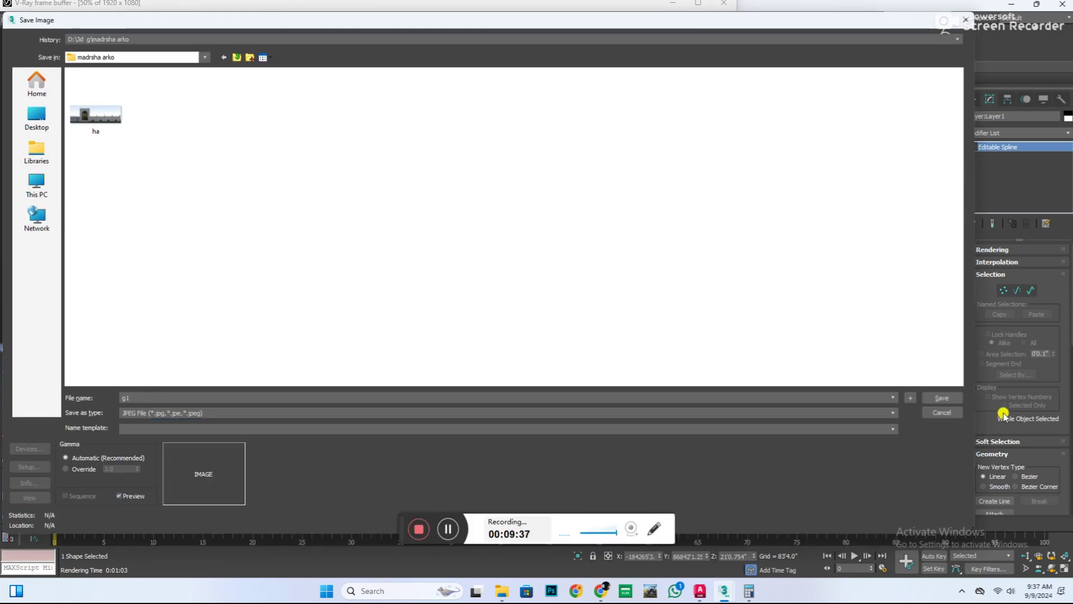